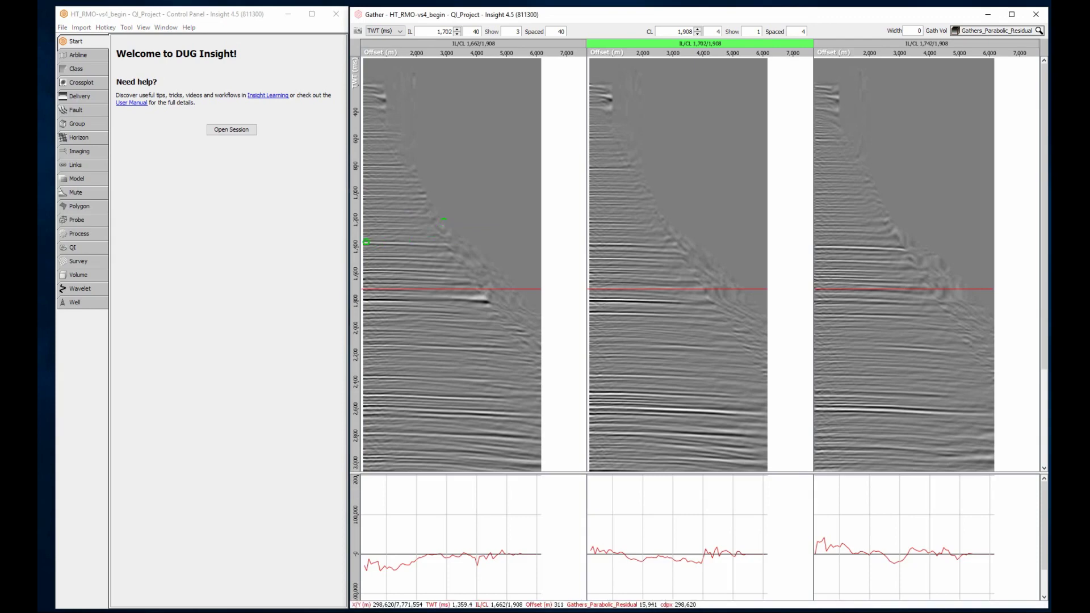
Step: Sample the left gather's amplitudes at three times, finishing near 2,500 ms
{"action": "left_click", "coordinate": [365, 243]}
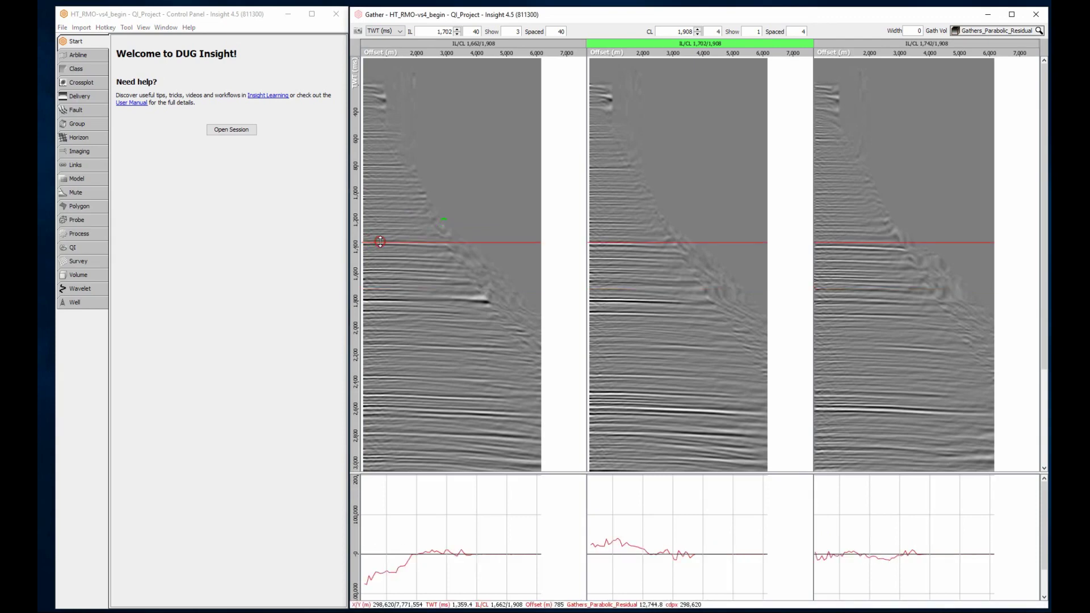
{"action": "left_click", "coordinate": [382, 266]}
{"action": "left_click", "coordinate": [376, 390]}
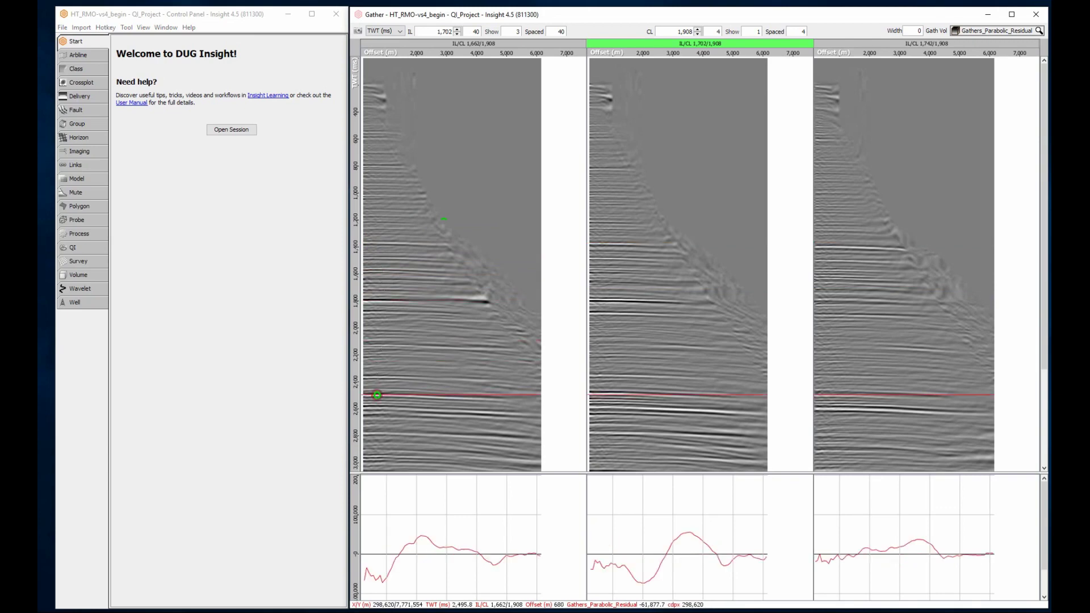
{"action": "right_click", "coordinate": [383, 404]}
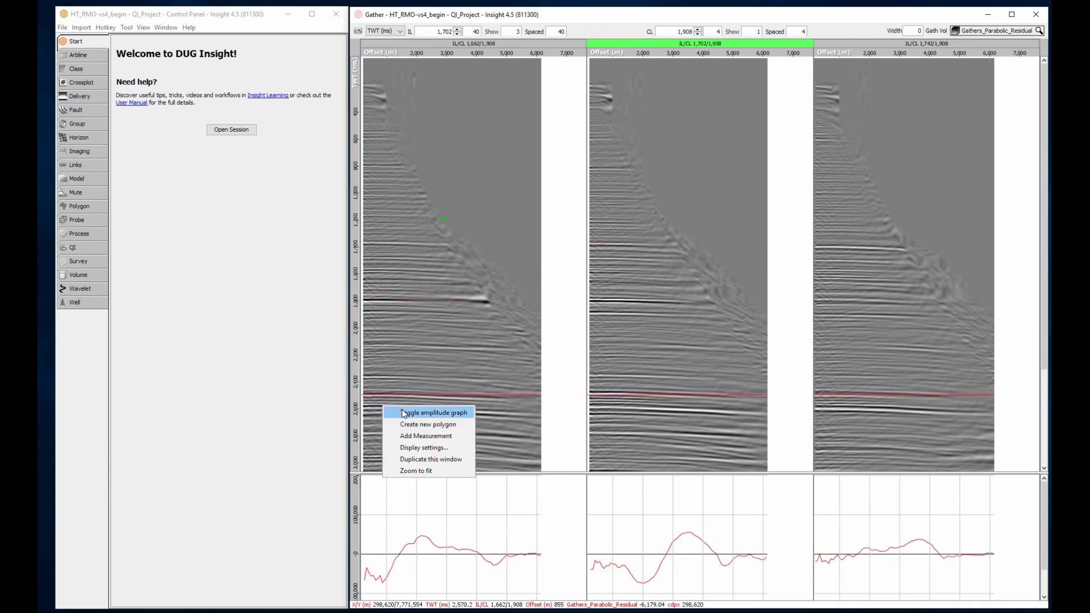
Step: Hide the amplitude graphs and overlay the 50-4s angle mute on the gathers
{"action": "left_click", "coordinate": [403, 409]}
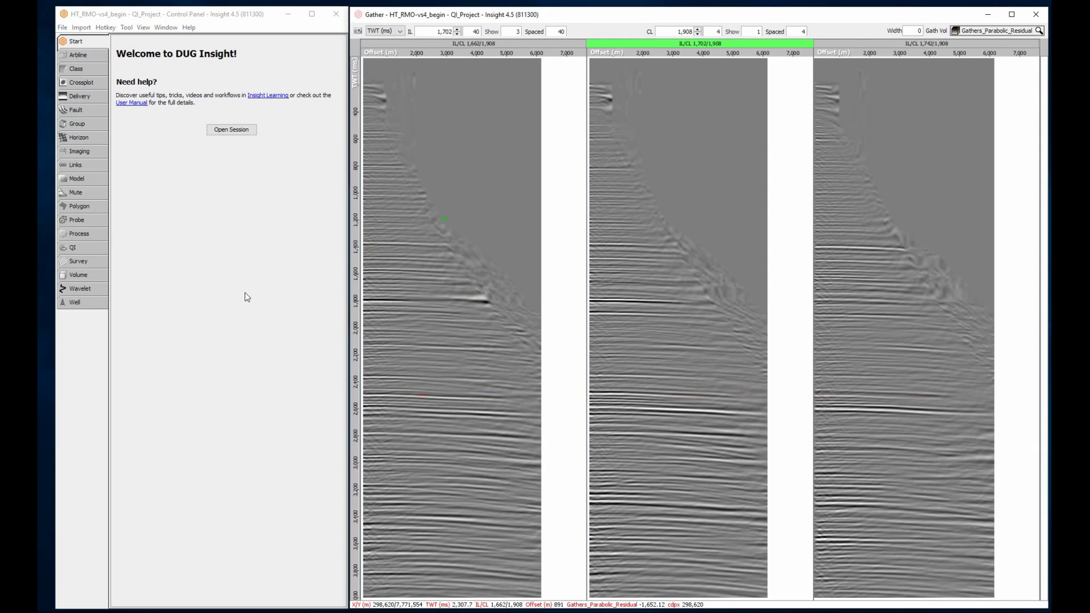
{"action": "left_click", "coordinate": [100, 197]}
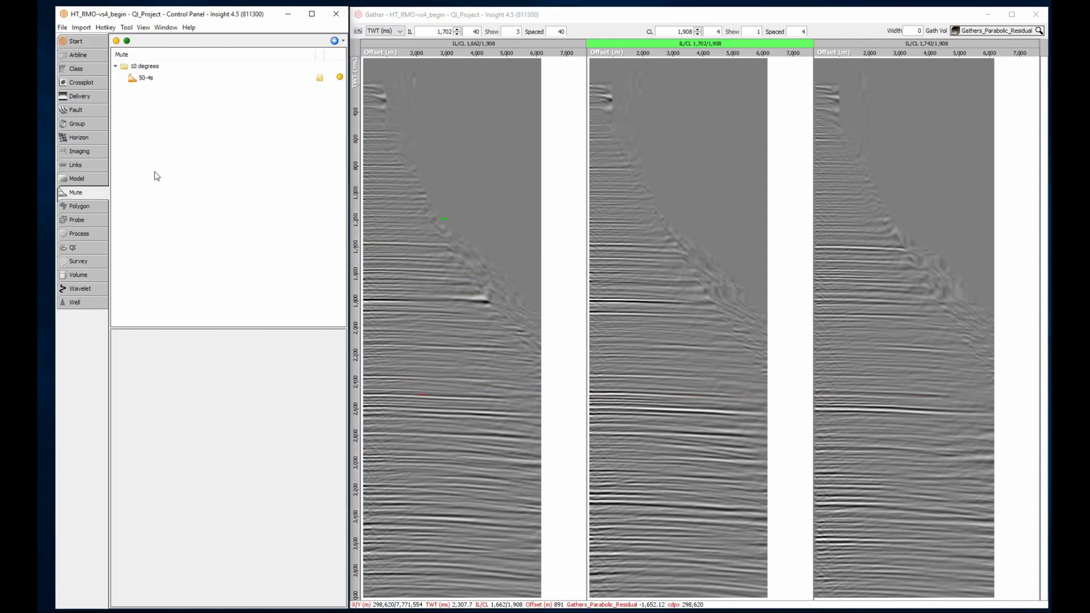
{"action": "left_click", "coordinate": [340, 76]}
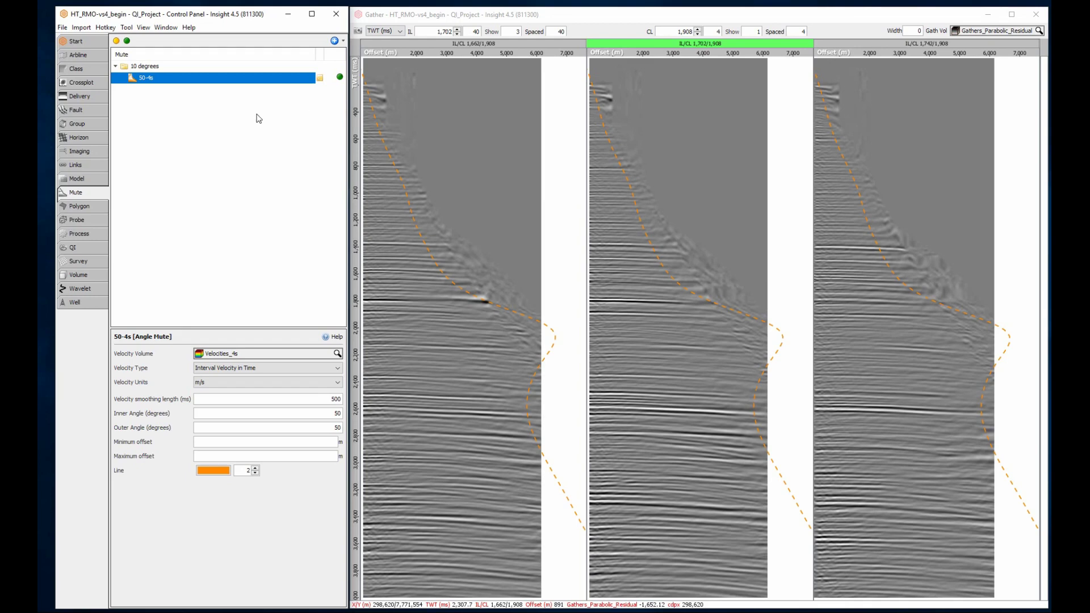
Step: On the imaging products page, create an episode named 010_RMO and select it
{"action": "left_click", "coordinate": [97, 153]}
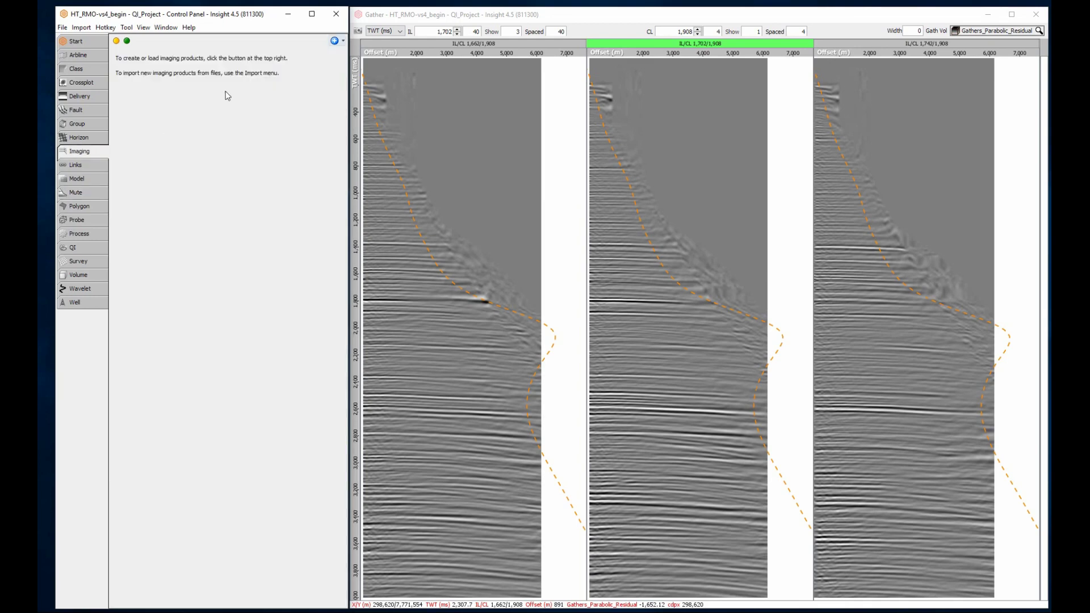
{"action": "left_click", "coordinate": [335, 41]}
{"action": "left_click", "coordinate": [344, 54]}
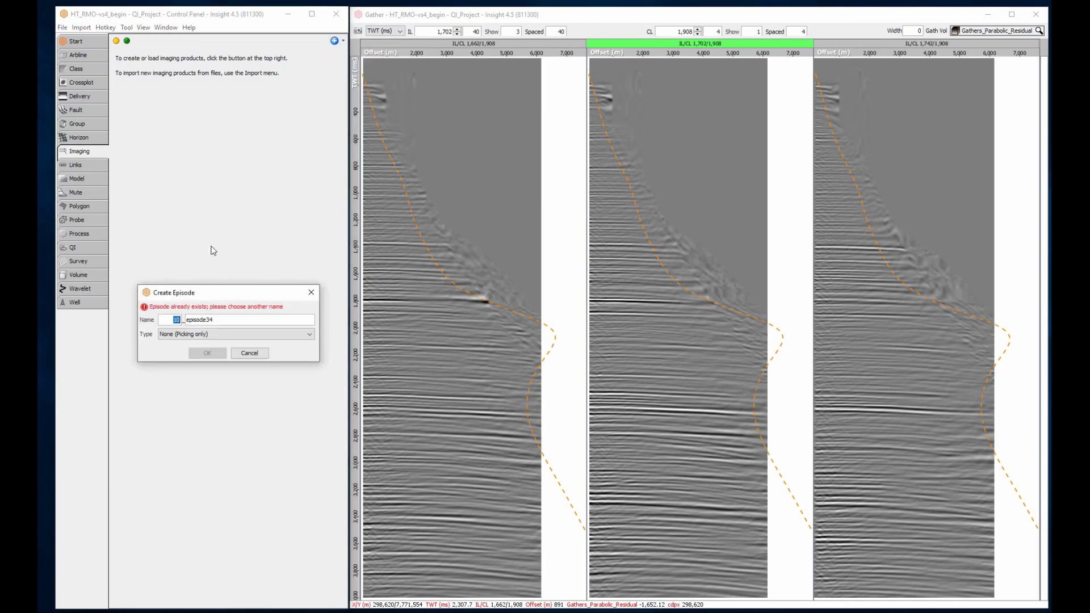
{"action": "double_click", "coordinate": [199, 312]}
{"action": "type", "text": "10_RMO"}
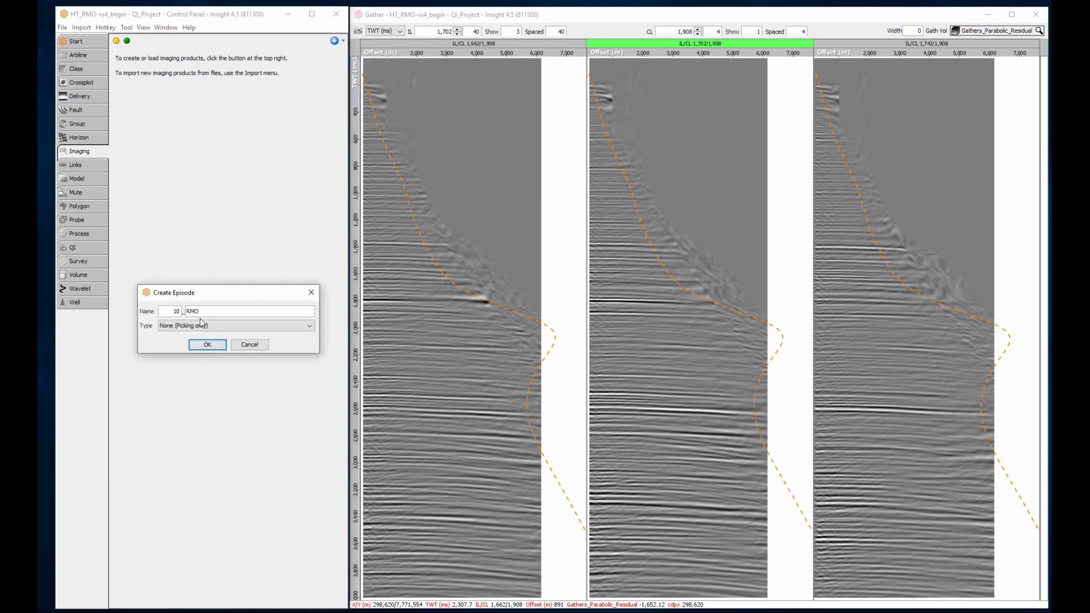
{"action": "key", "text": "Return"}
{"action": "left_click", "coordinate": [153, 66]}
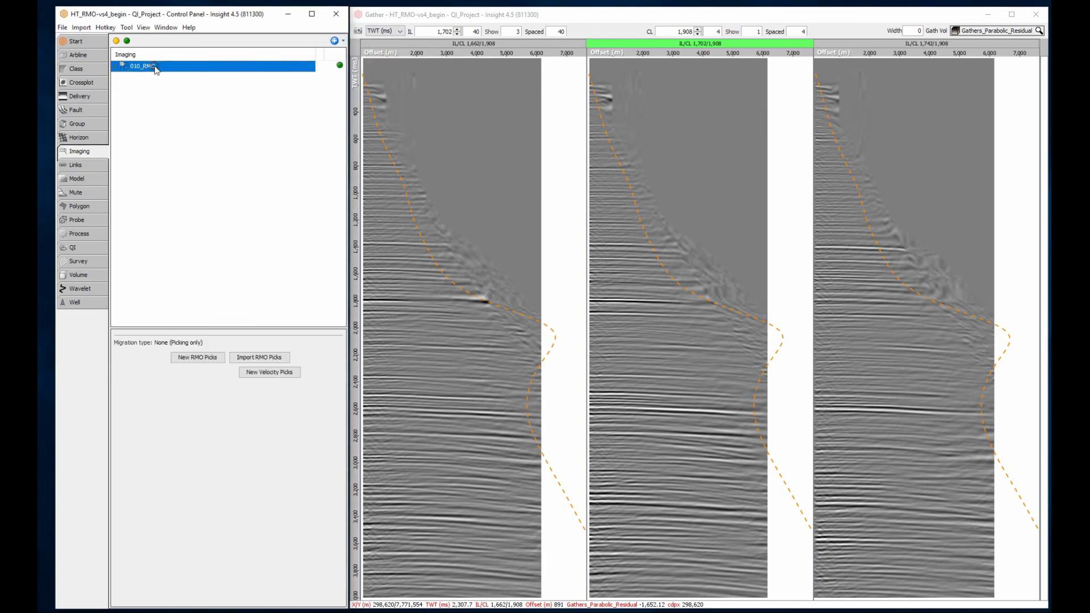
Step: Create a Parabolic RMO pick set named 'Parabolic' on the Gathers_Parabolic_Residual gathers
{"action": "left_click", "coordinate": [205, 360]}
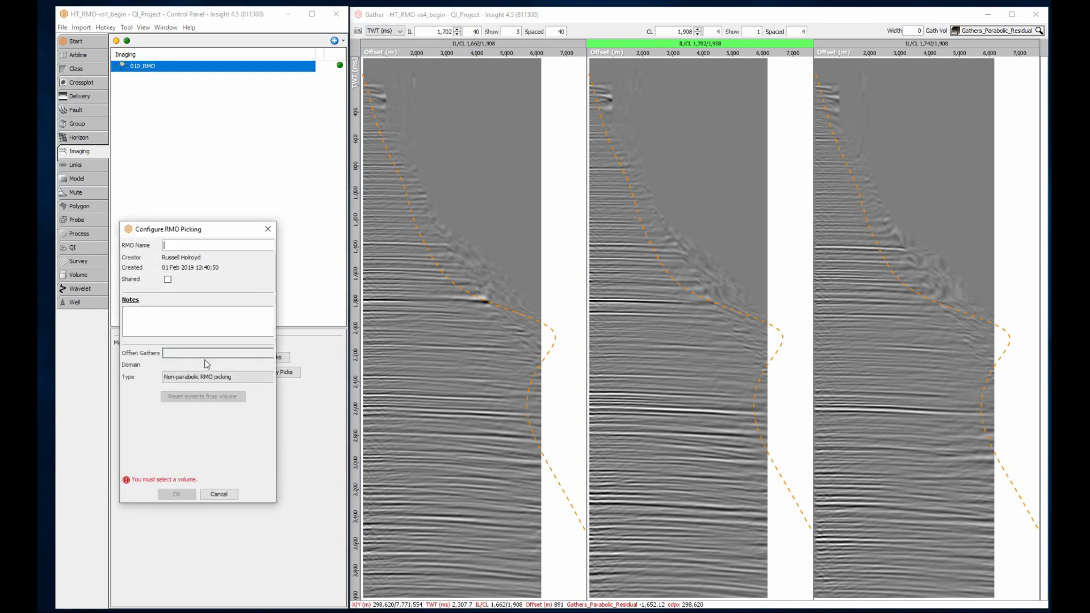
{"action": "type", "text": "Parabolic"}
{"action": "left_click", "coordinate": [209, 353]}
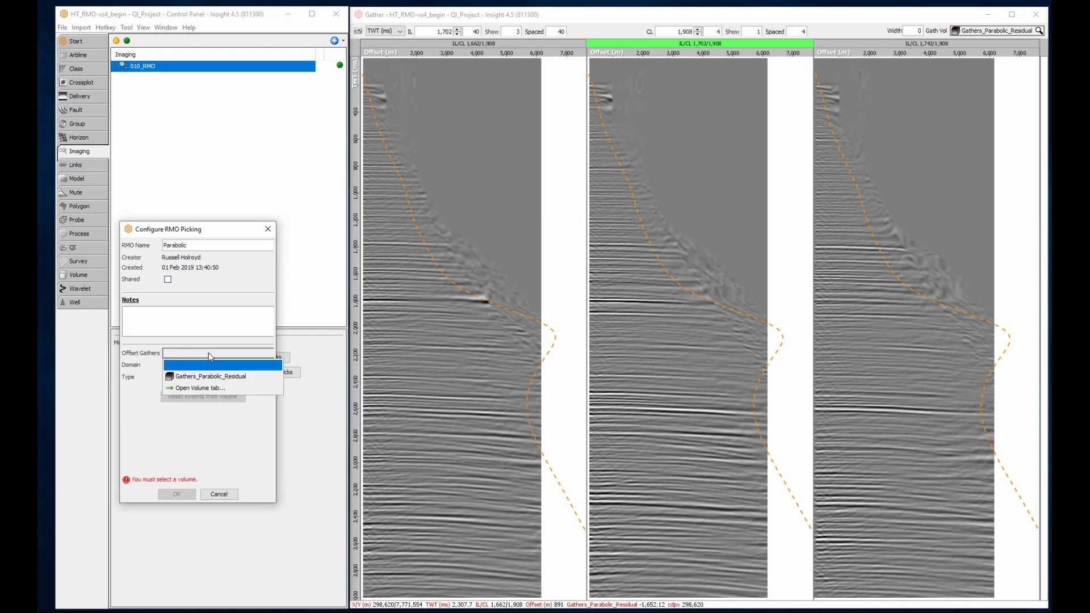
{"action": "left_click", "coordinate": [254, 379]}
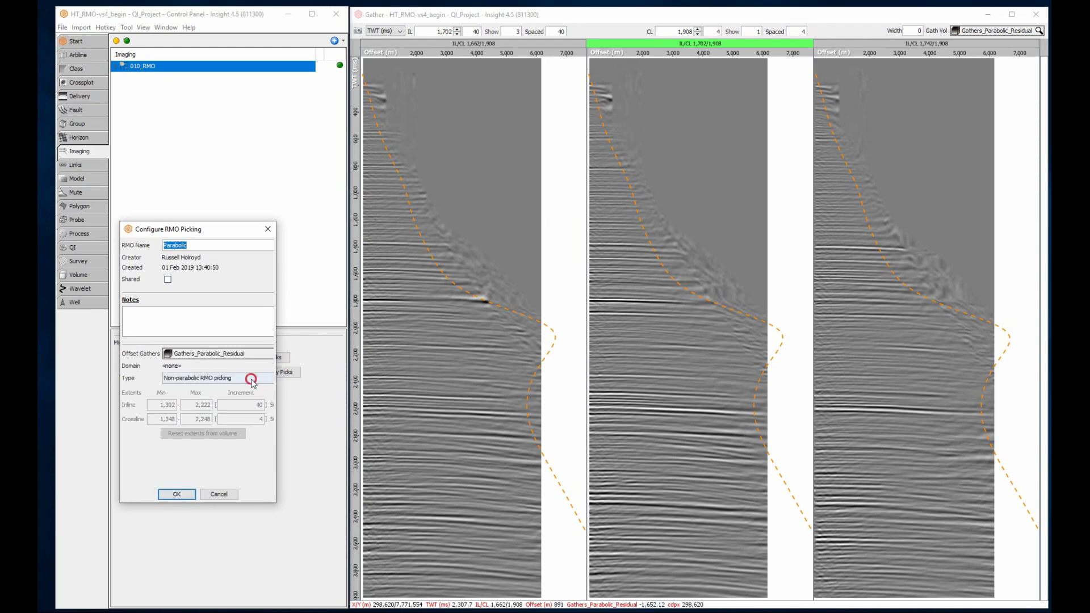
{"action": "left_click", "coordinate": [255, 381]}
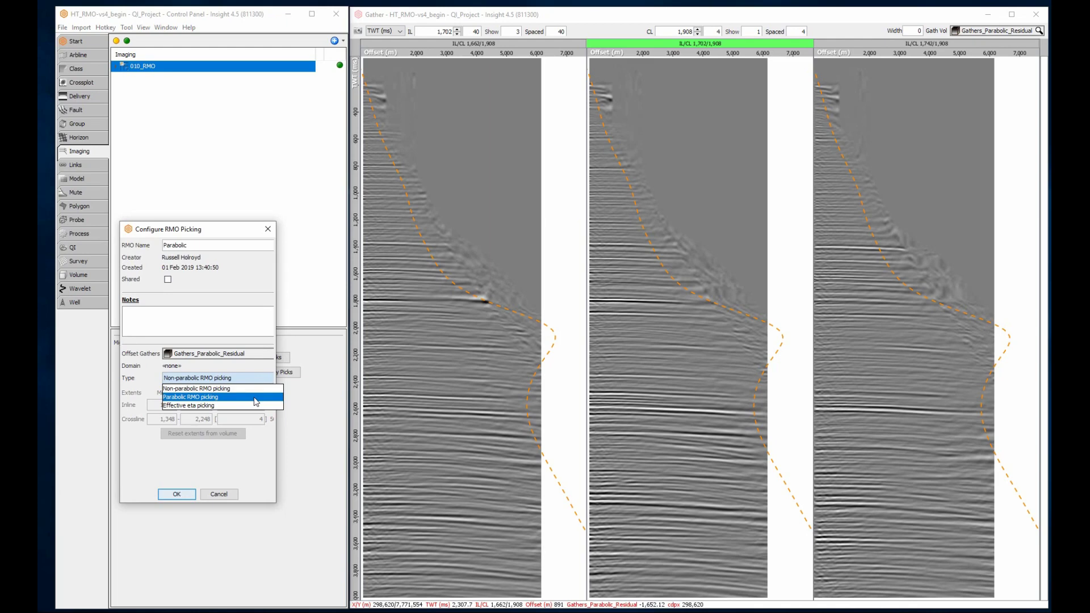
{"action": "left_click", "coordinate": [255, 397]}
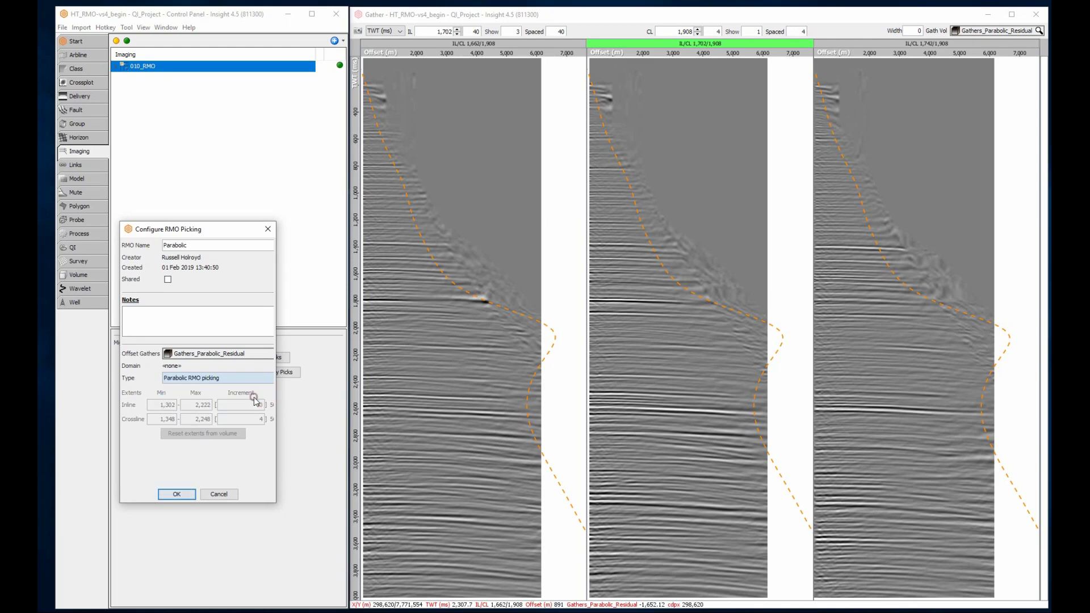
{"action": "left_click", "coordinate": [176, 494]}
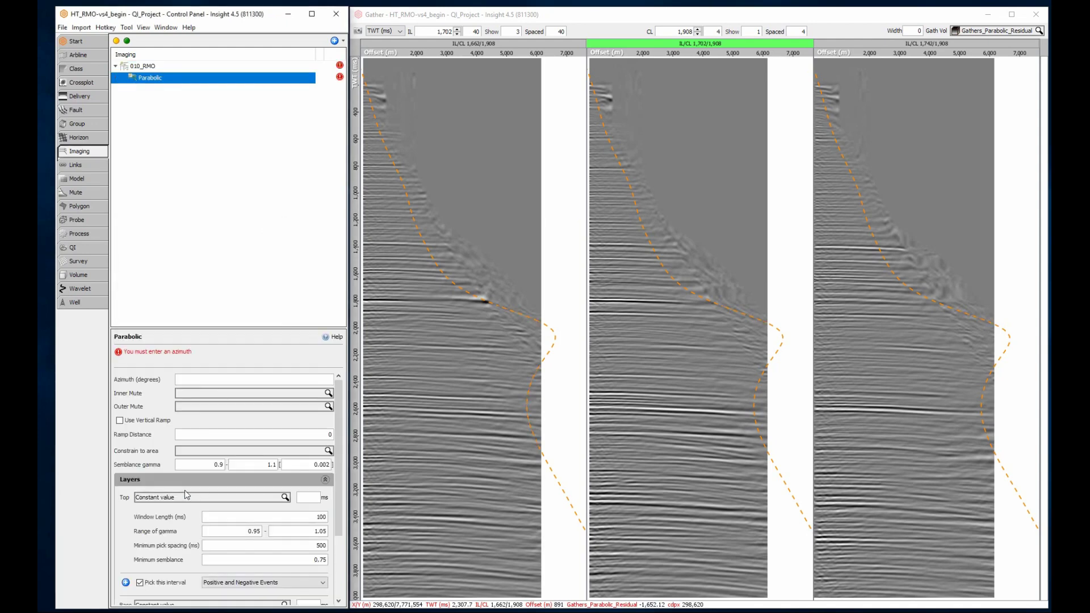
Step: Enlarge the settings pane, then set azimuth 0 and outer mute 50-4s
{"action": "left_click_drag", "start_coordinate": [195, 328], "coordinate": [220, 119]}
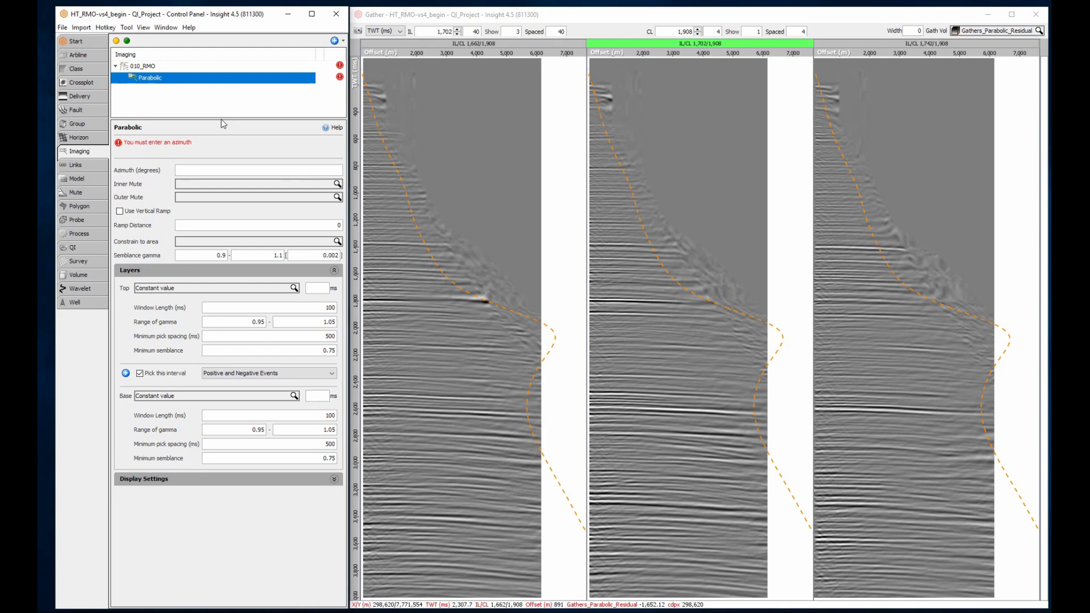
{"action": "left_click", "coordinate": [286, 170]}
{"action": "type", "text": "0"}
{"action": "left_click", "coordinate": [288, 198]}
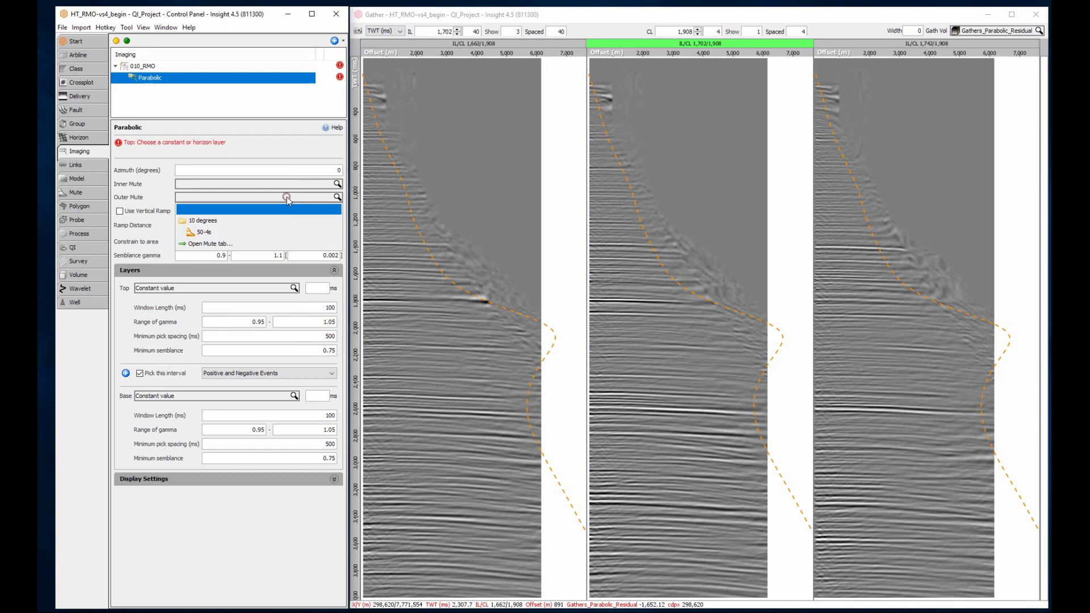
{"action": "left_click", "coordinate": [277, 234]}
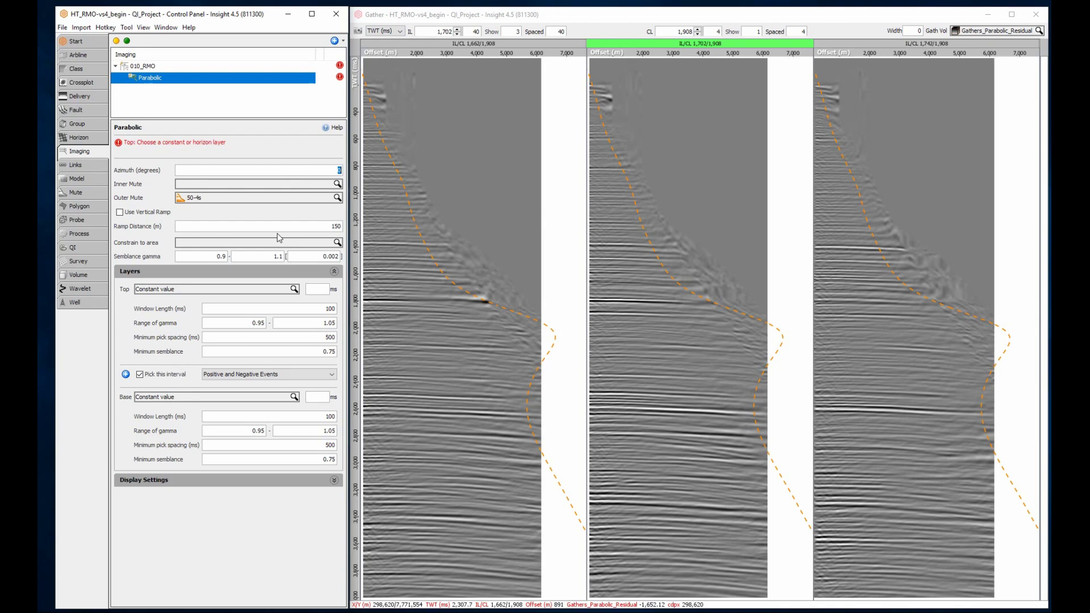
Step: Set a constant 1,000 ms layer top and a 4,000 ms layer base
{"action": "left_click", "coordinate": [267, 292]}
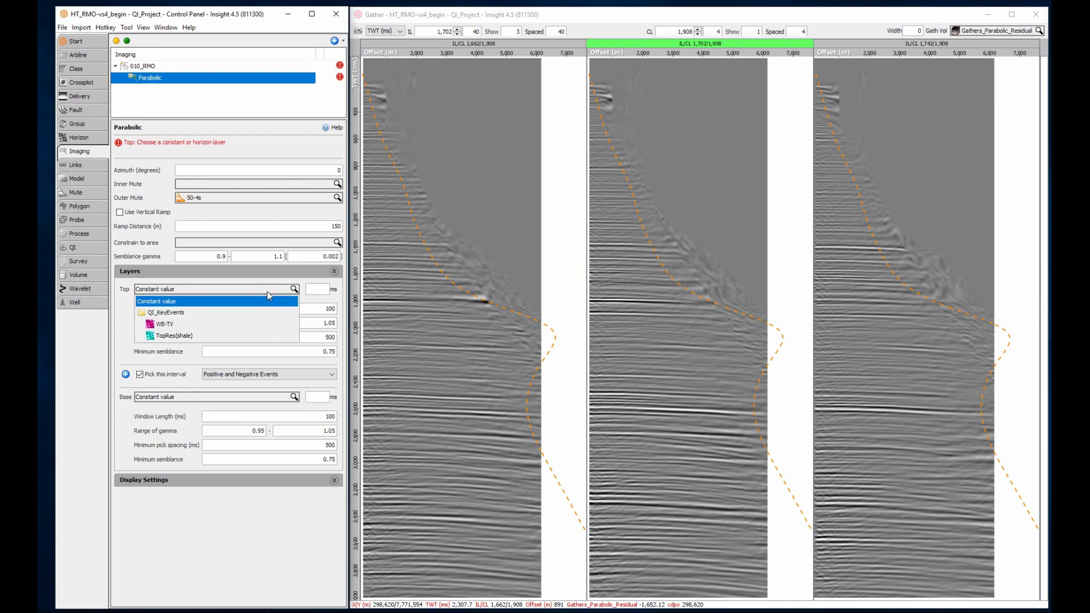
{"action": "left_click", "coordinate": [267, 291]}
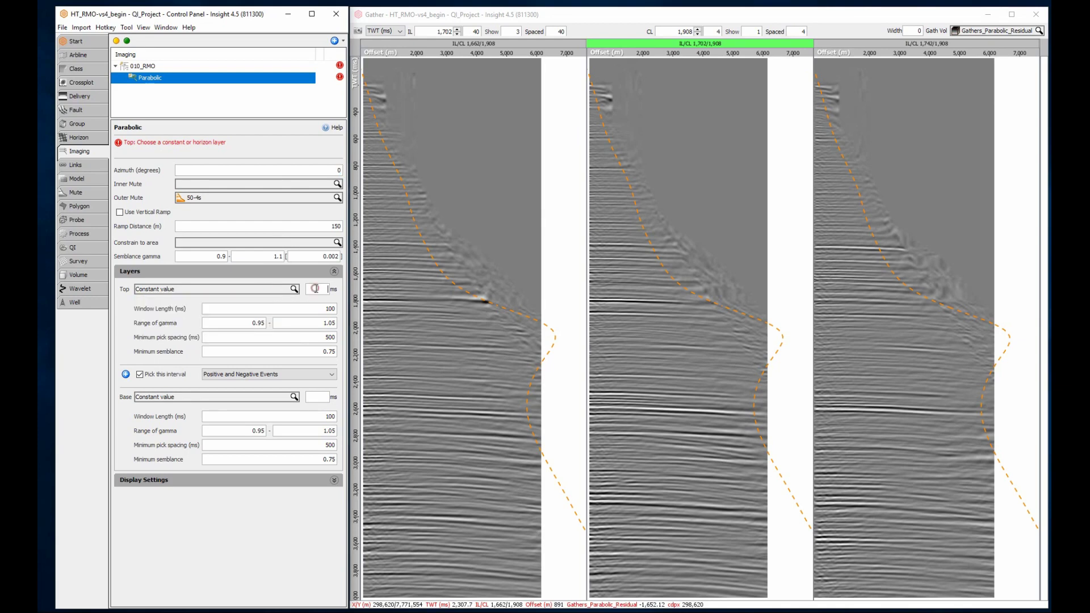
{"action": "type", "text": "000"}
{"action": "key", "text": "Return"}
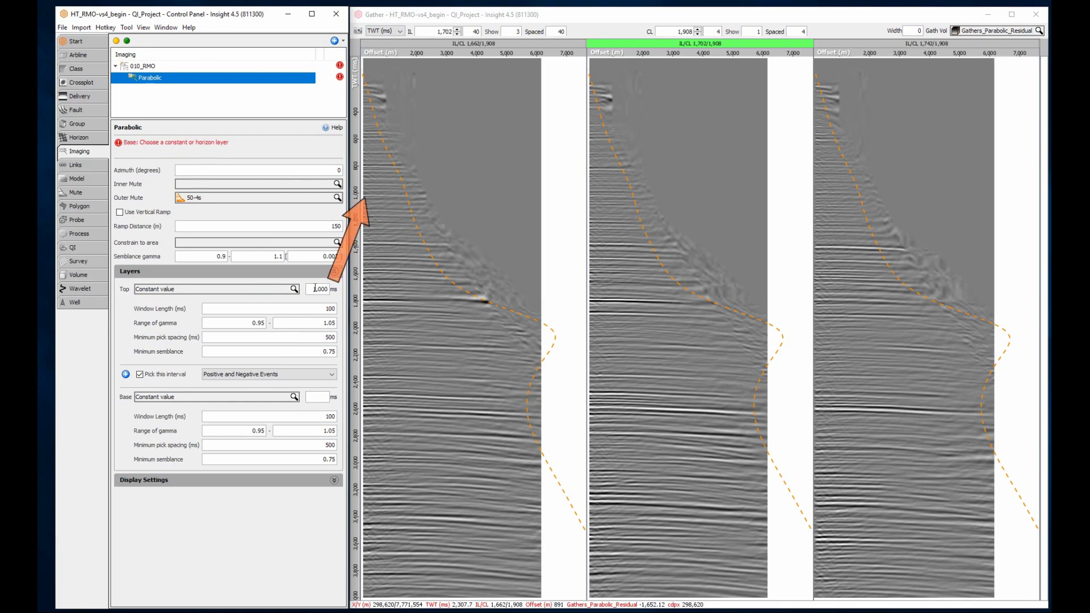
{"action": "left_click", "coordinate": [316, 395]}
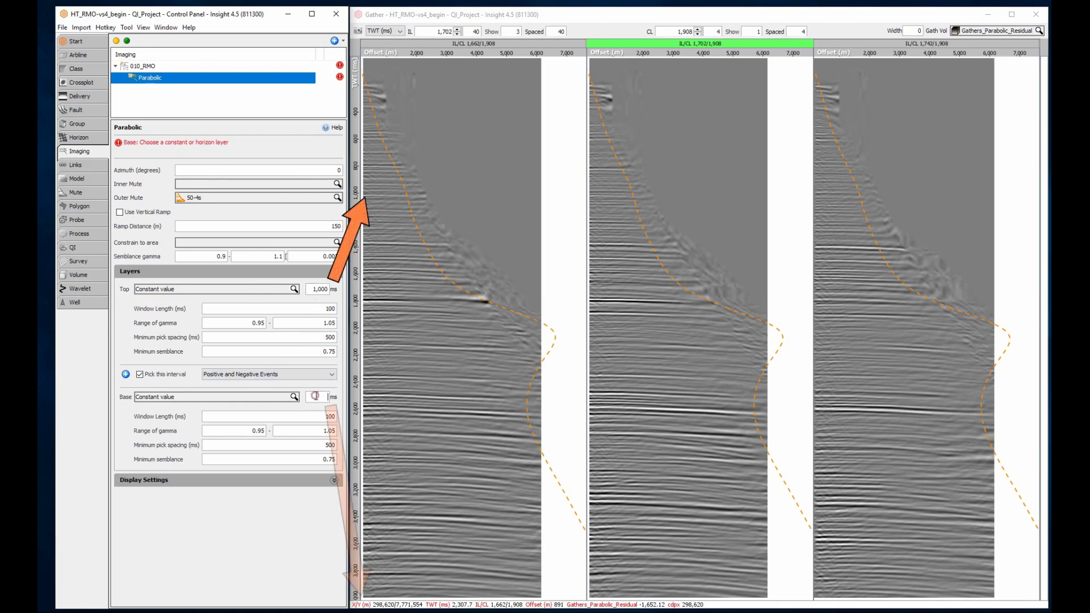
{"action": "type", "text": "4000"}
{"action": "key", "text": "Return"}
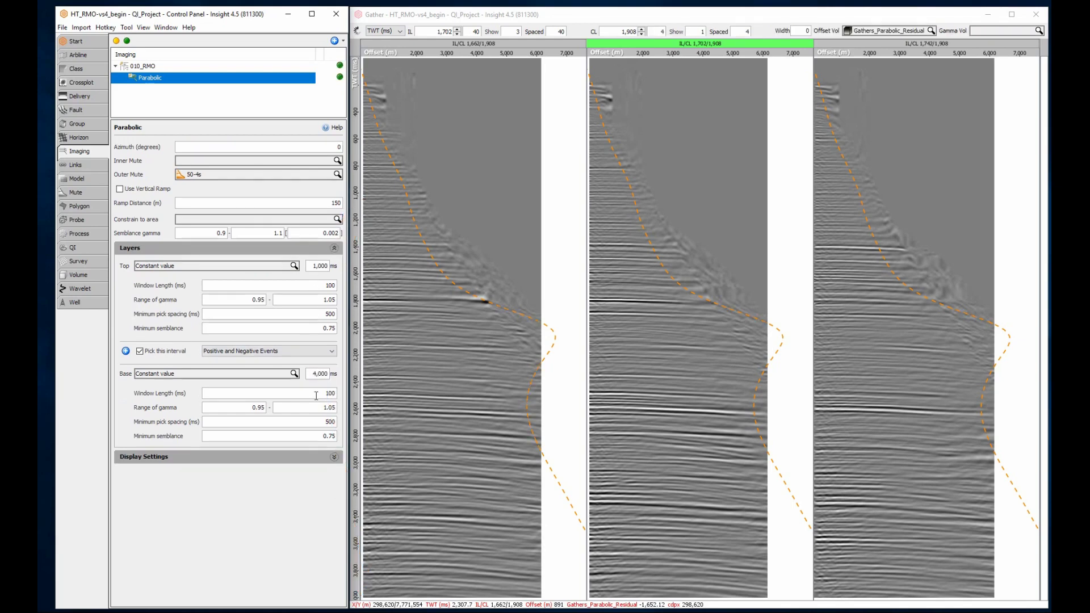
Step: Make the layer boundary lines red with a line thickness of 4
{"action": "left_click", "coordinate": [330, 454]}
{"action": "left_click", "coordinate": [321, 487]}
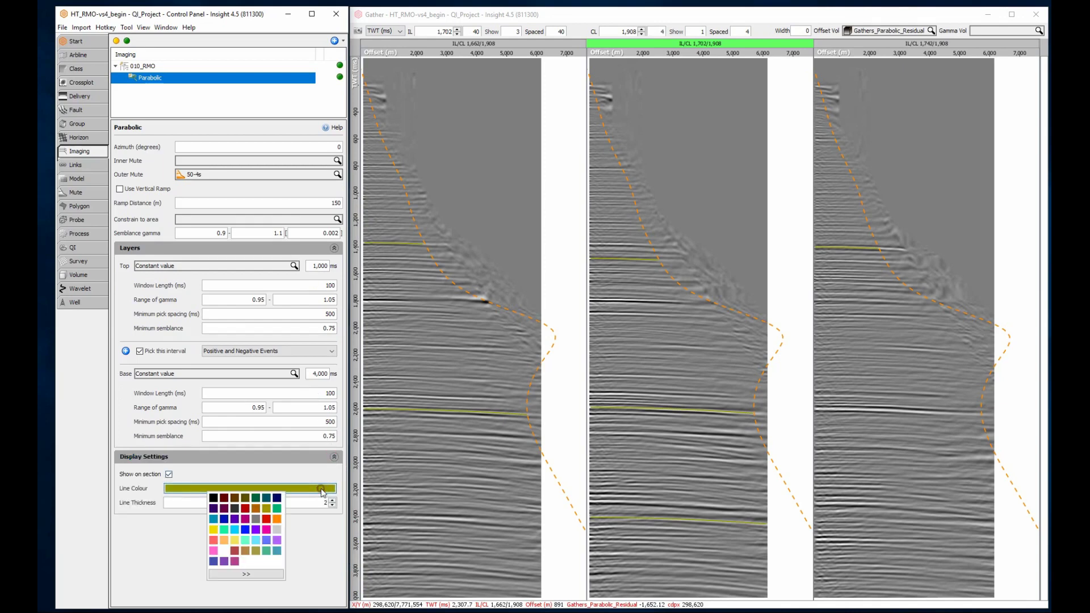
{"action": "left_click", "coordinate": [267, 520]}
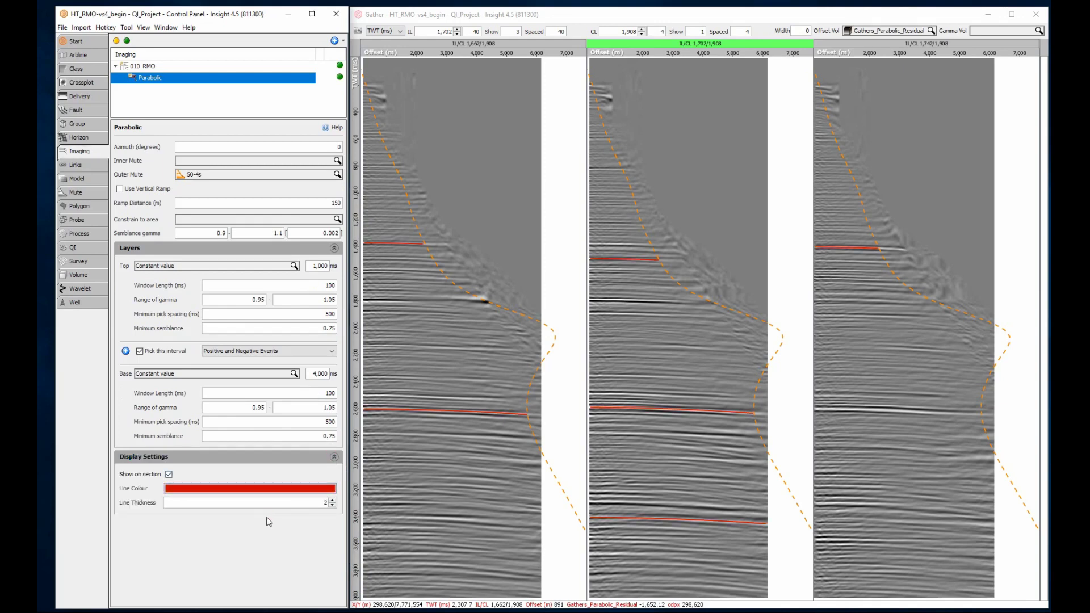
{"action": "double_click", "coordinate": [325, 503]}
{"action": "type", "text": "4"}
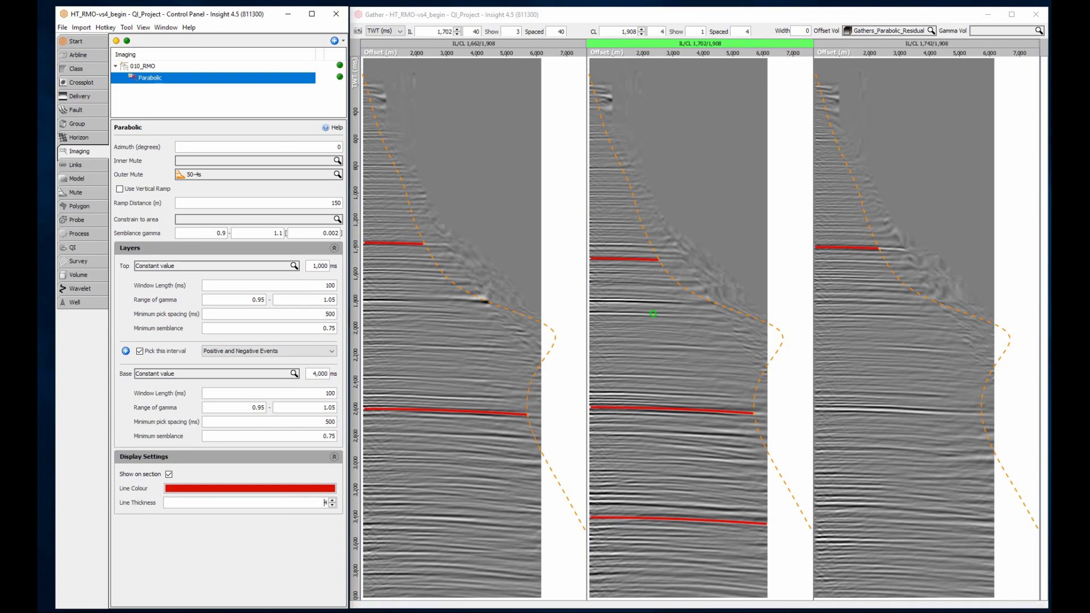
Step: Display Parabolic semblance as the gamma volume beside each gather
{"action": "left_click", "coordinate": [1017, 31]}
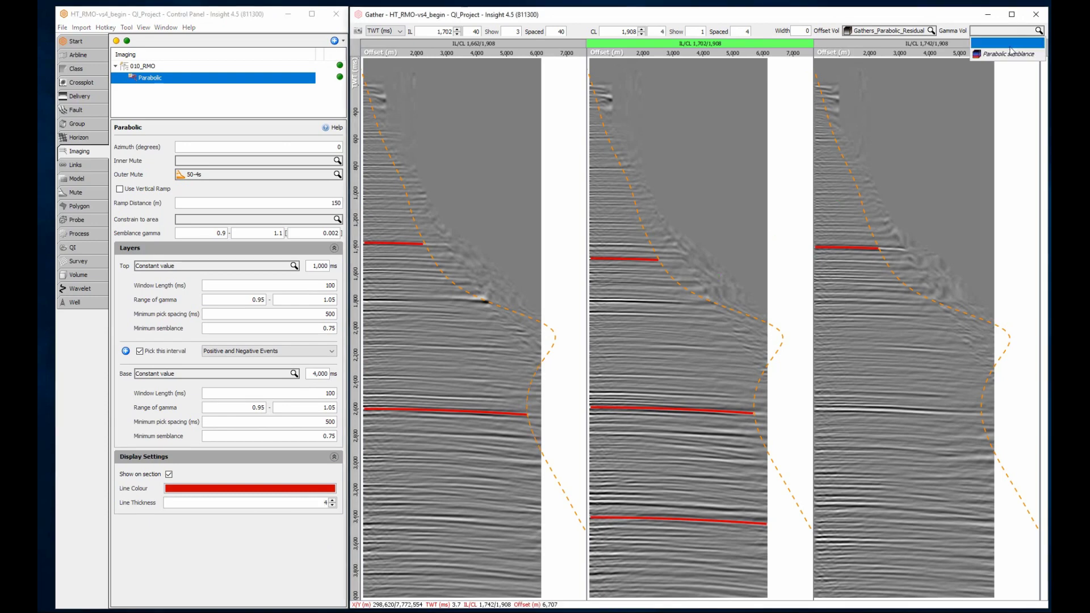
{"action": "left_click", "coordinate": [1010, 54]}
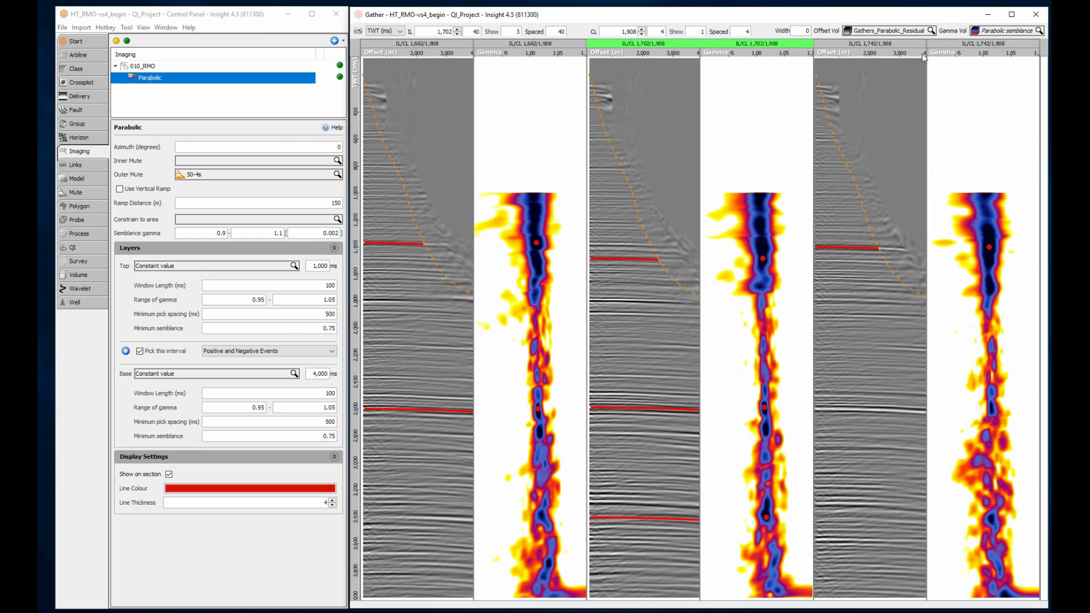
{"action": "scroll", "coordinate": [914, 54], "scroll_direction": "down", "scroll_amount": 1}
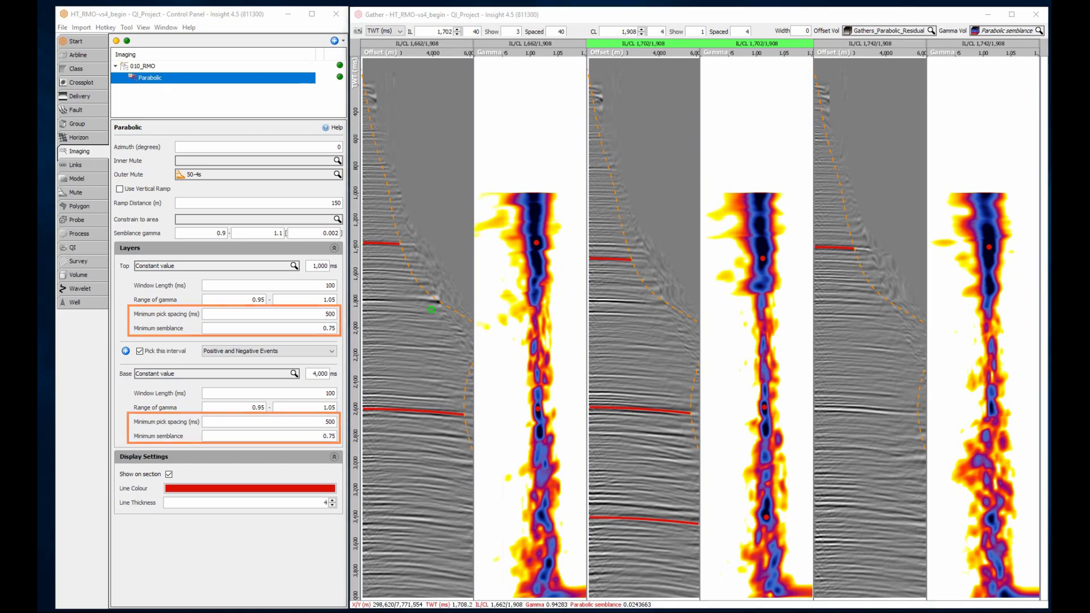
Step: Set the minimum semblance to 0 for both the top and base layers
{"action": "double_click", "coordinate": [315, 328]}
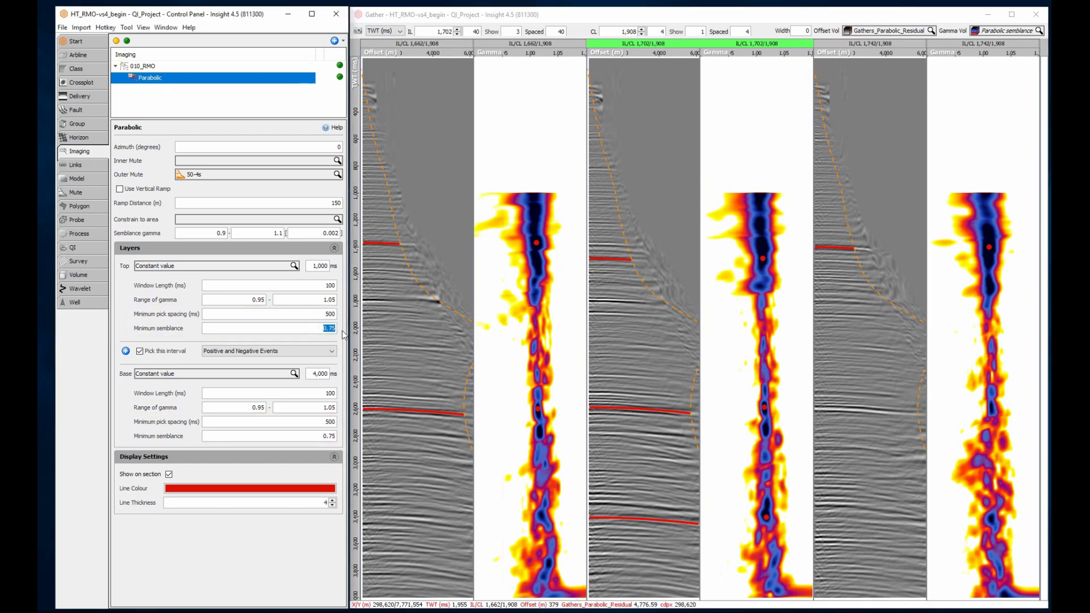
{"action": "type", "text": "0"}
{"action": "double_click", "coordinate": [339, 436]}
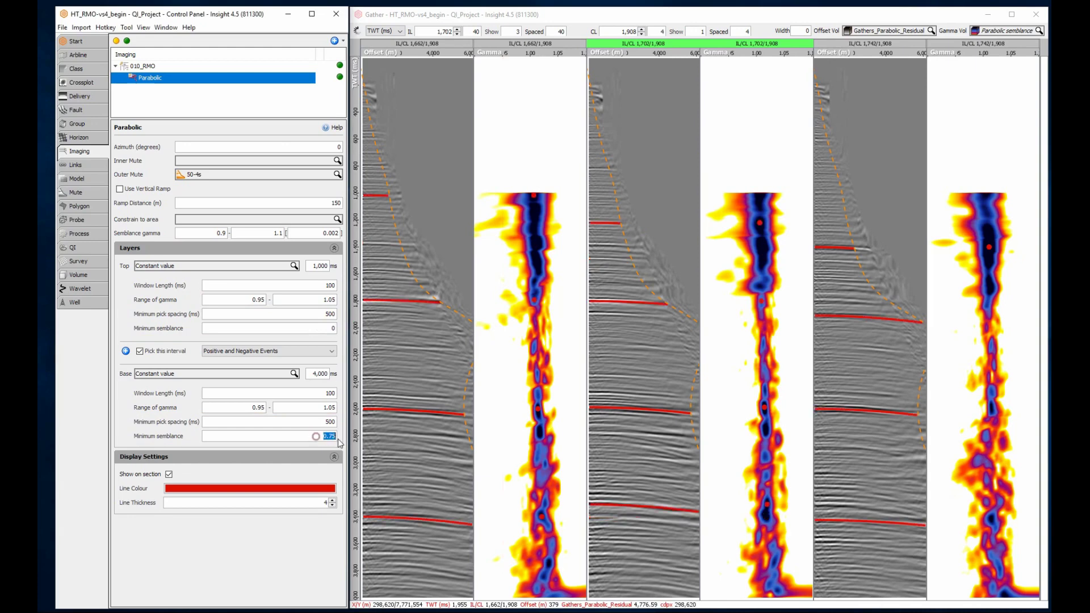
{"action": "type", "text": "0"}
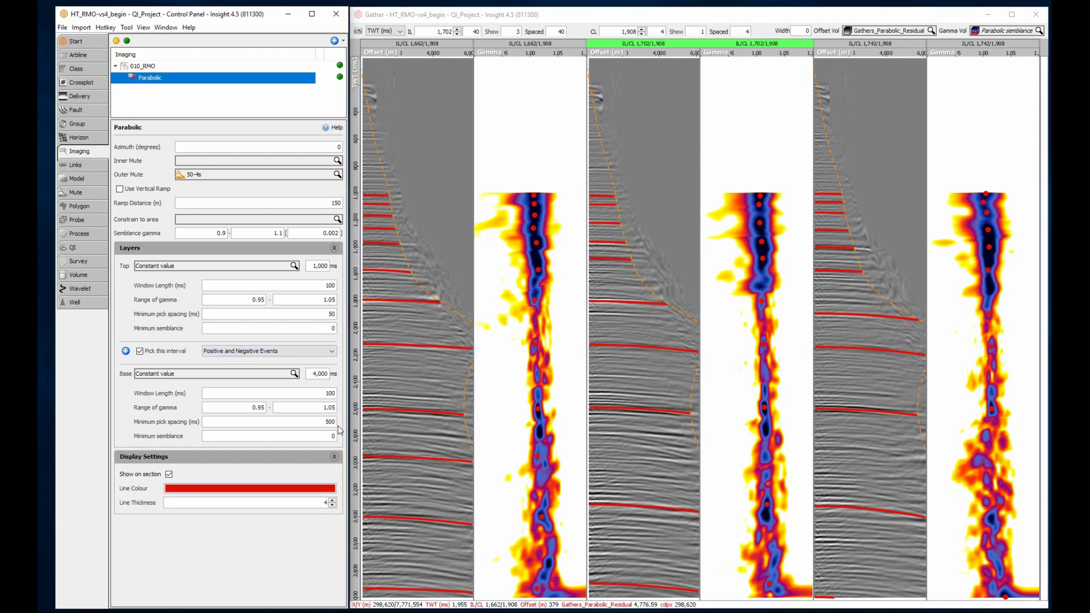
Step: Apply 50 ms top-layer and 150 ms base-layer minimum pick spacing
{"action": "key", "text": "Return"}
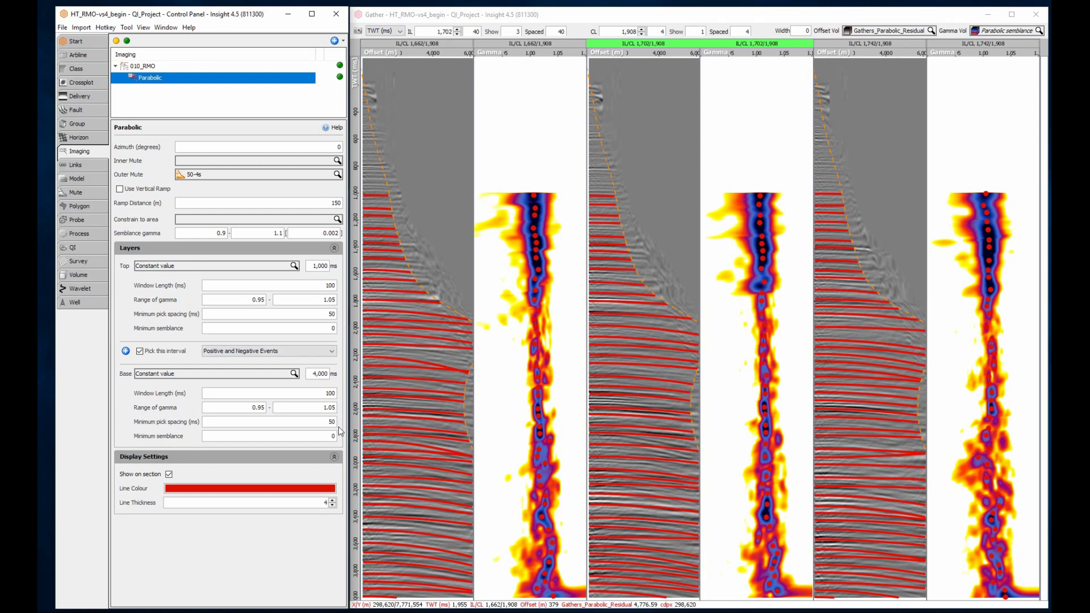
{"action": "left_click", "coordinate": [358, 345]}
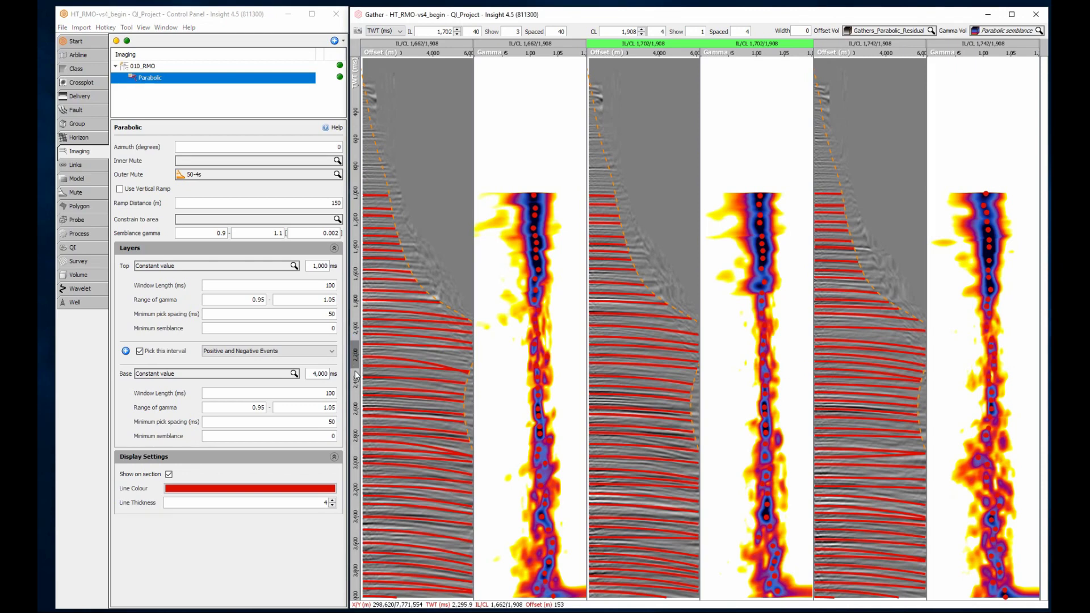
{"action": "scroll", "coordinate": [357, 385], "scroll_direction": "up", "scroll_amount": 5}
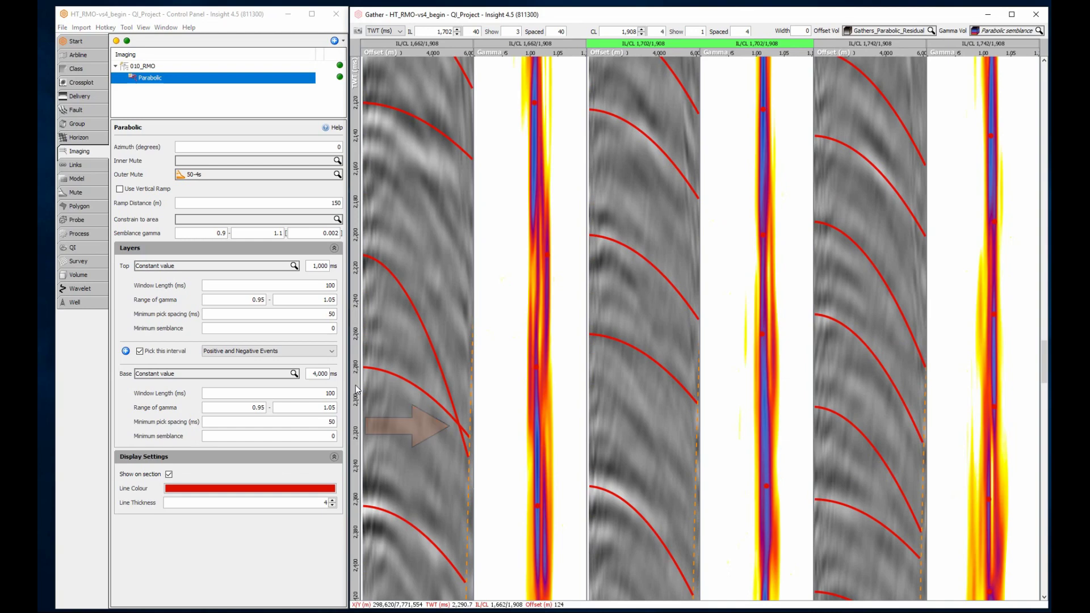
{"action": "scroll", "coordinate": [356, 385], "scroll_direction": "down", "scroll_amount": 5}
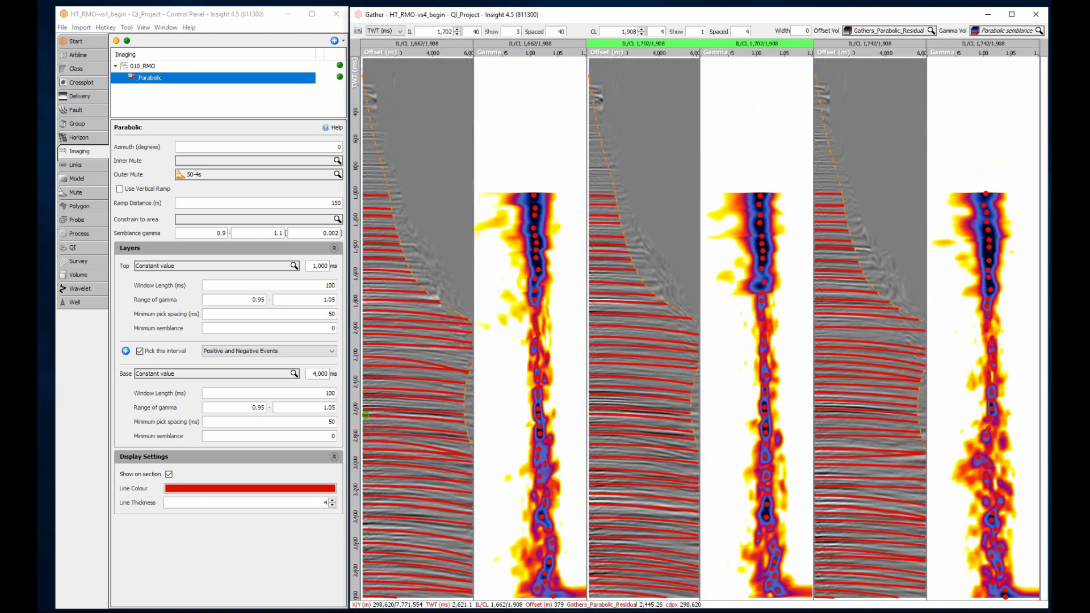
{"action": "left_click", "coordinate": [330, 422]}
{"action": "type", "text": "150"}
{"action": "key", "text": "Return"}
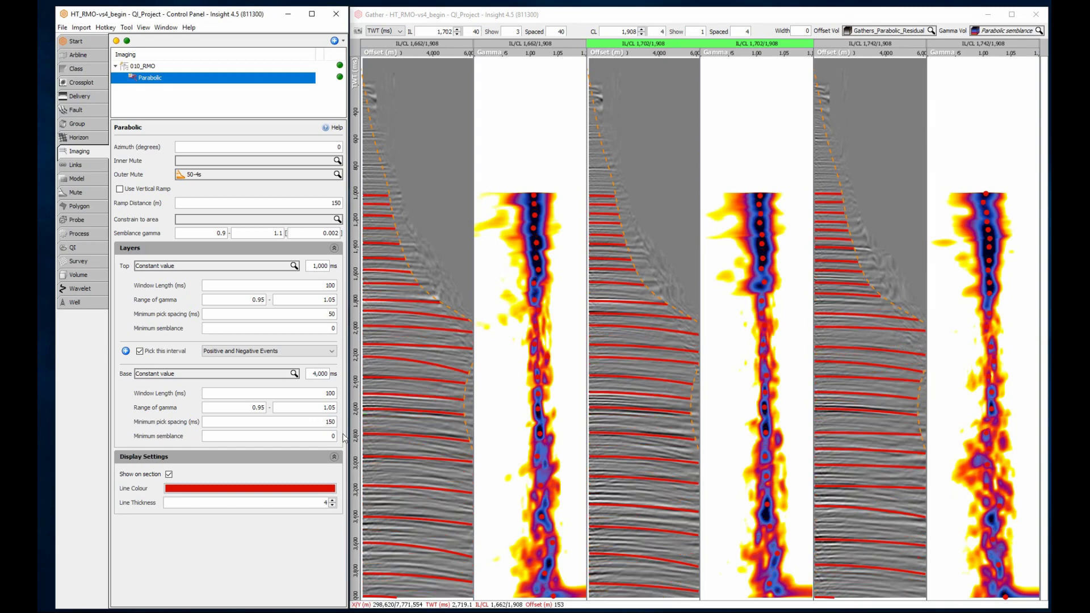
Step: Add a 2,500 ms middle layer, redisplay Parabolic semblance, and give middle and base layers 250 ms pick spacing
{"action": "left_click", "coordinate": [125, 351]}
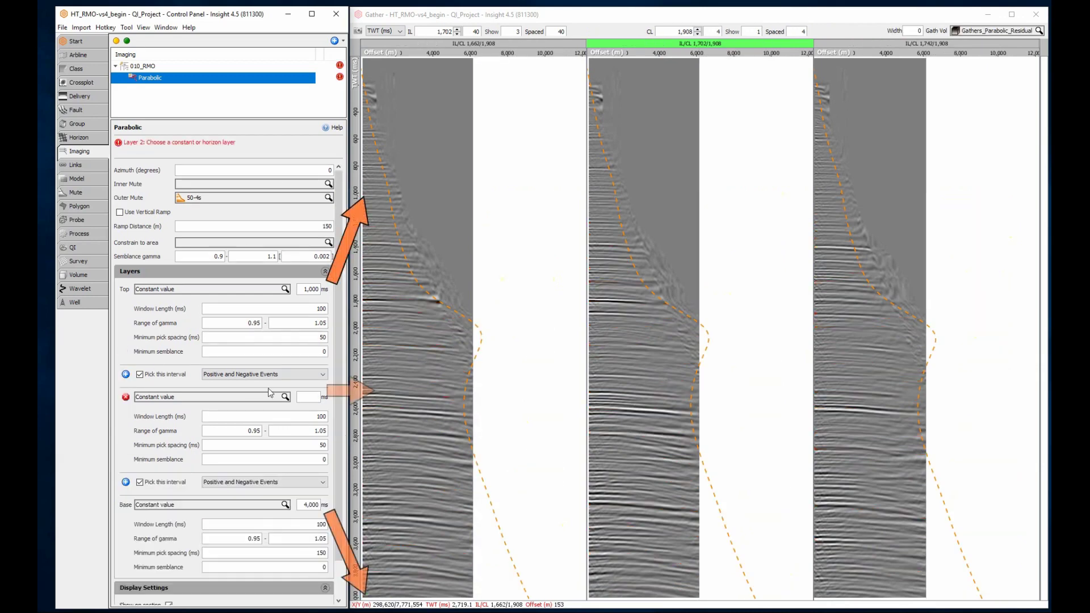
{"action": "type", "text": "2500"}
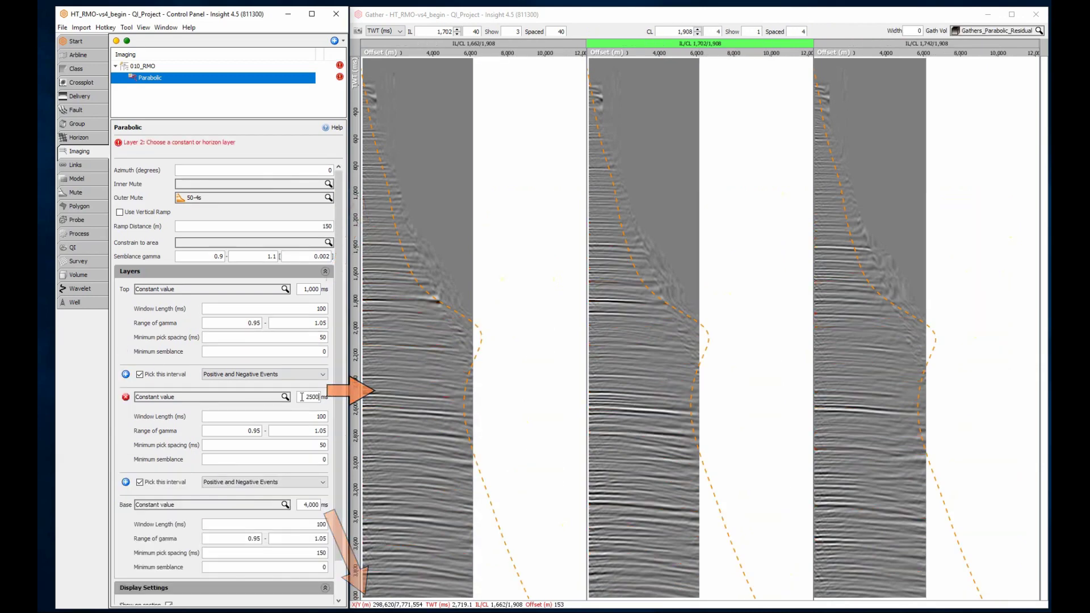
{"action": "key", "text": "Return"}
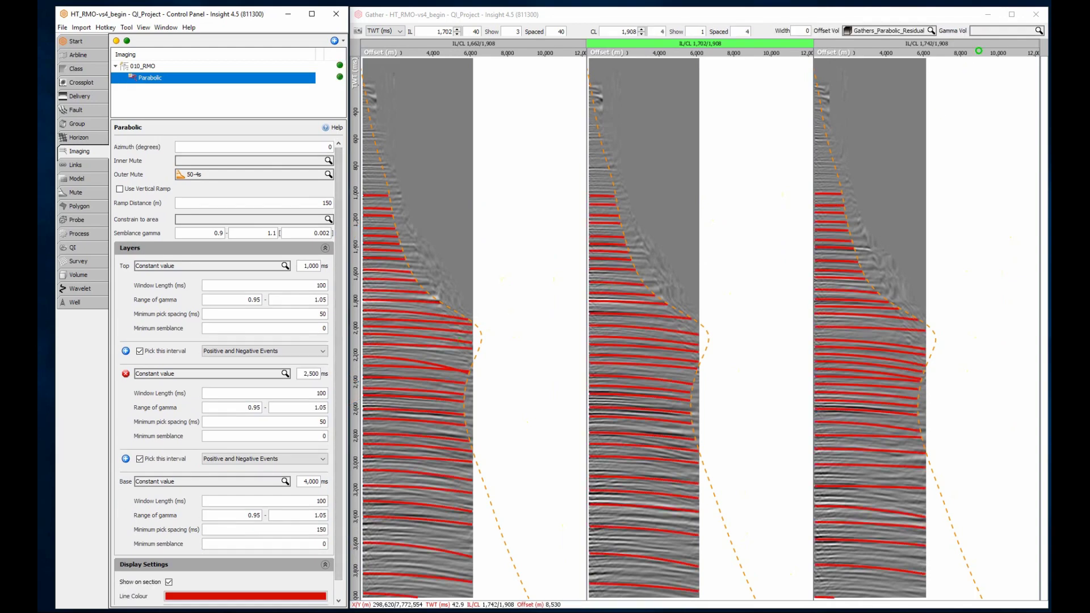
{"action": "left_click", "coordinate": [993, 31]}
{"action": "left_click", "coordinate": [997, 53]}
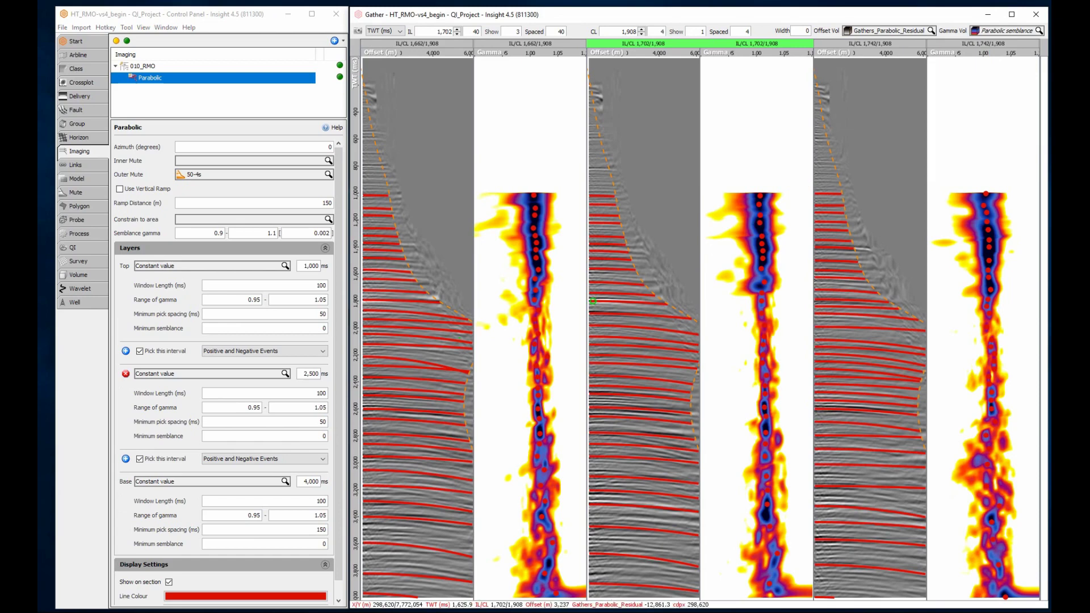
{"action": "double_click", "coordinate": [321, 422]}
{"action": "type", "text": "25"}
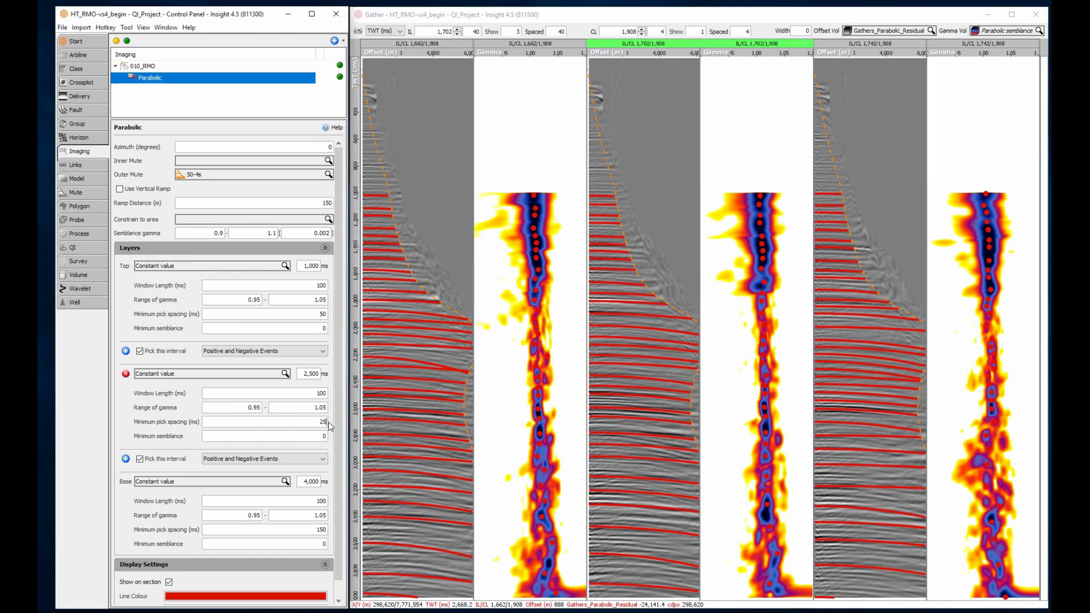
{"action": "type", "text": "0"}
{"action": "double_click", "coordinate": [316, 529]}
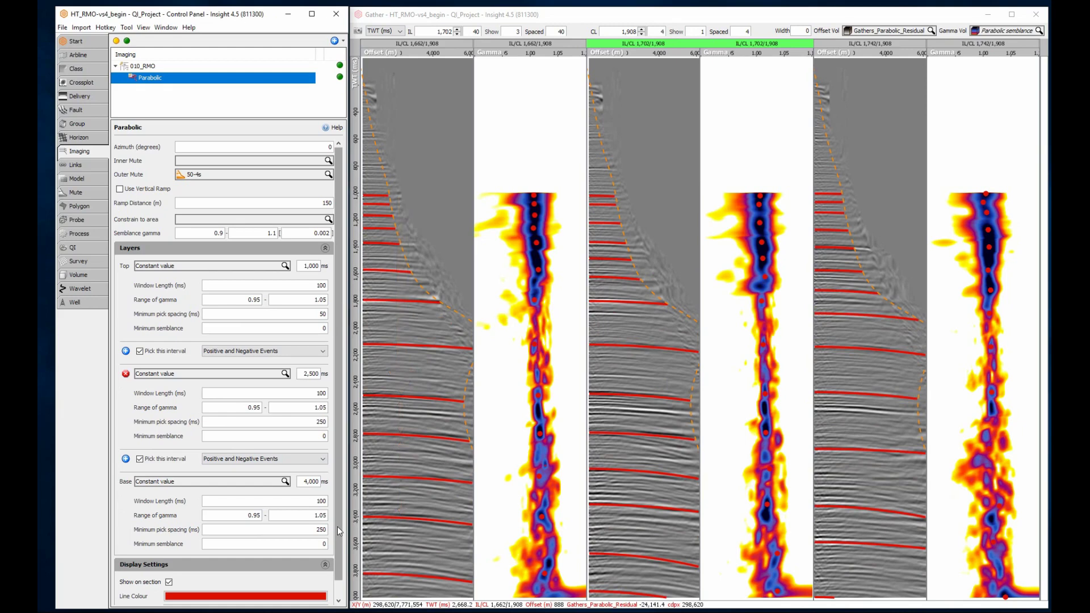
Step: Enter minimum semblance values of 0.6, 0.6 and 0.5 for the top, middle and base layers
{"action": "double_click", "coordinate": [324, 329]}
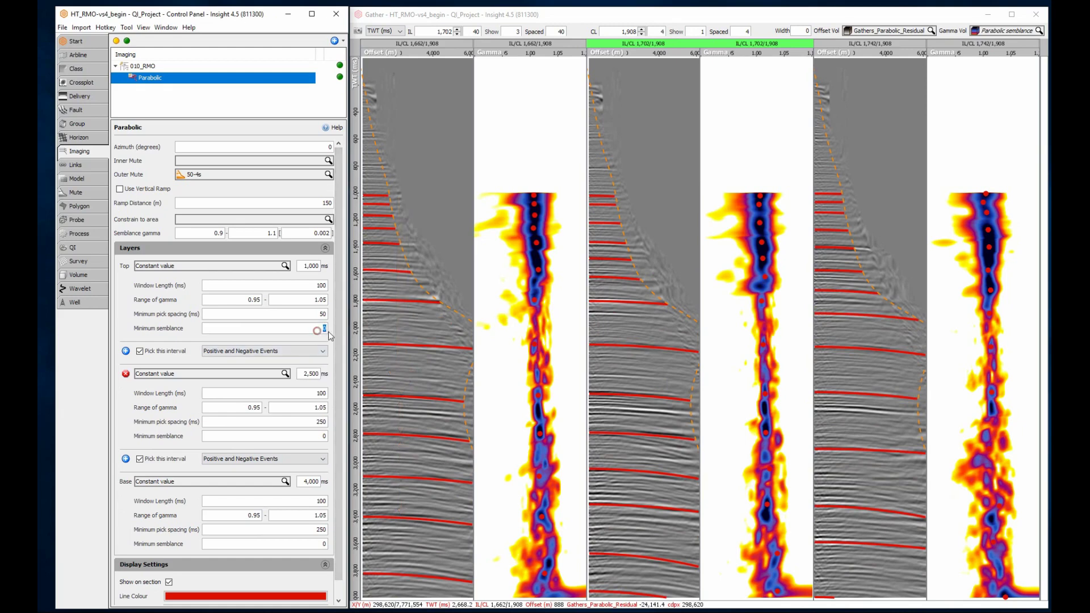
{"action": "type", "text": "0.6"}
{"action": "double_click", "coordinate": [326, 436]}
{"action": "type", "text": "0."}
{"action": "type", "text": "6"}
{"action": "double_click", "coordinate": [329, 546]}
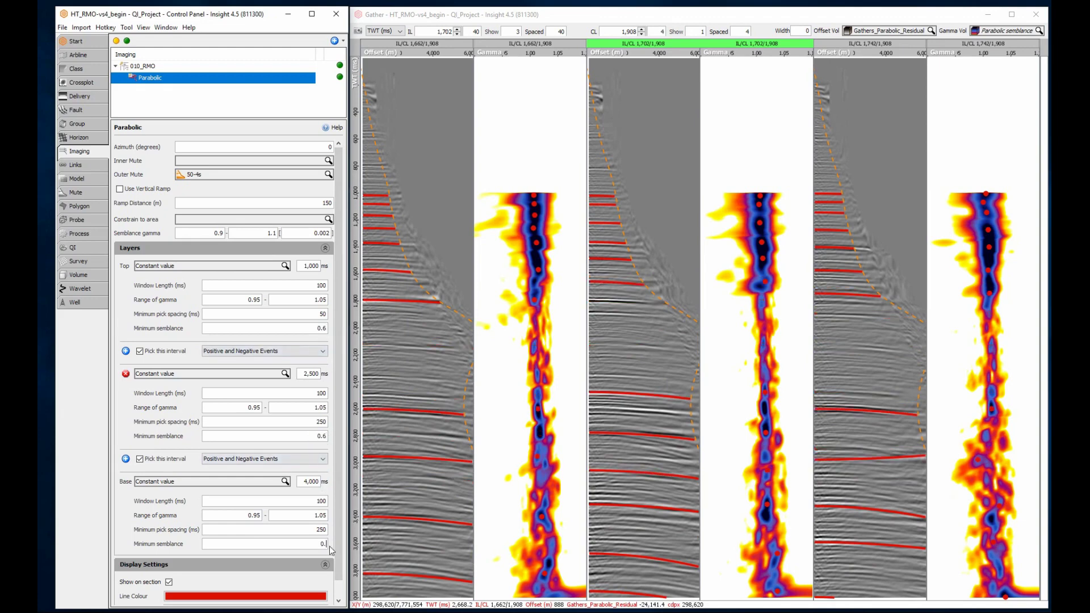
{"action": "type", "text": "0.5"}
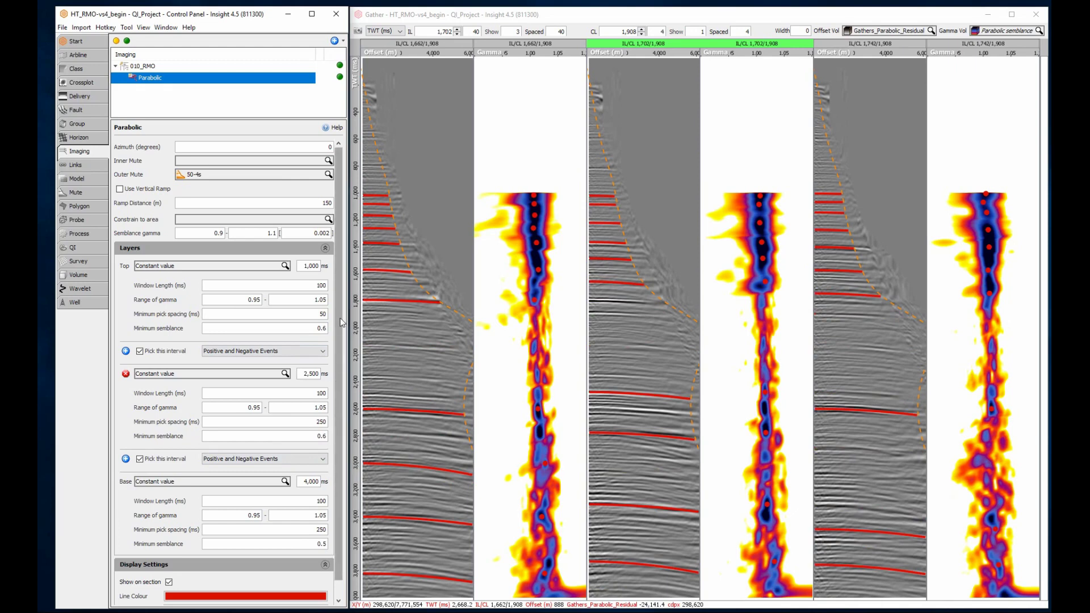
Step: Enter window lengths of 75 ms for the top layer and 200 ms for middle and base
{"action": "double_click", "coordinate": [327, 286]}
{"action": "type", "text": "75"}
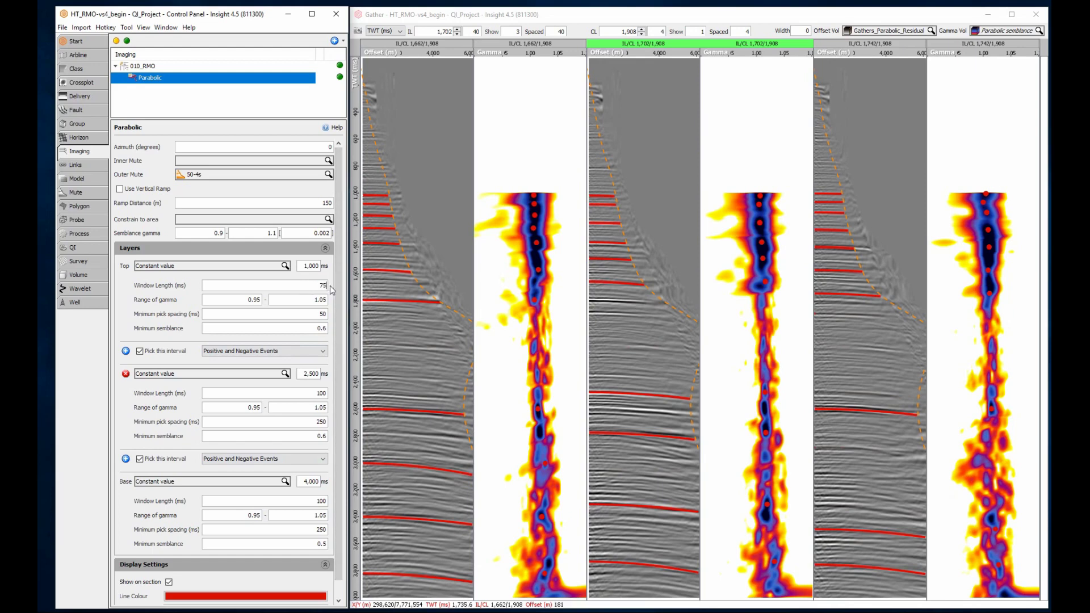
{"action": "key", "text": "Return"}
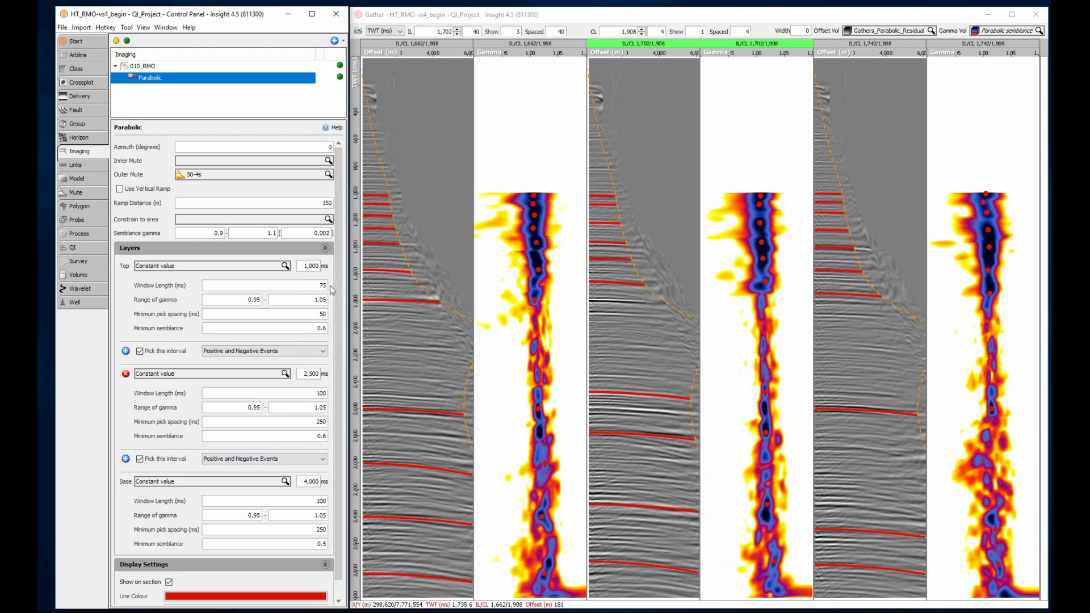
{"action": "double_click", "coordinate": [329, 394]}
{"action": "type", "text": "2"}
{"action": "type", "text": "00"}
{"action": "key", "text": "Return"}
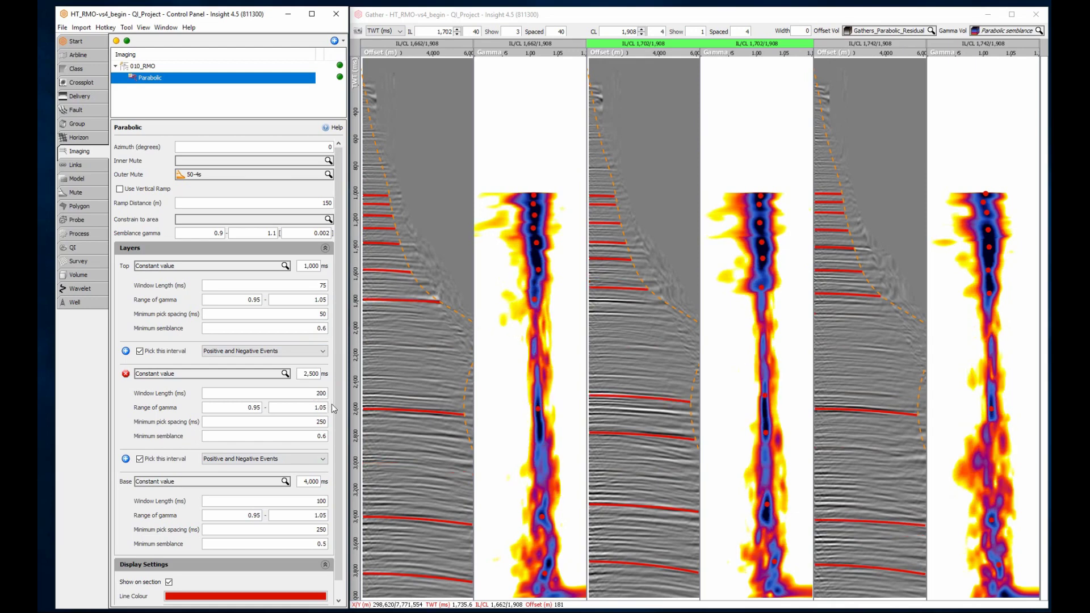
{"action": "double_click", "coordinate": [324, 501]}
{"action": "type", "text": "200"}
{"action": "key", "text": "Return"}
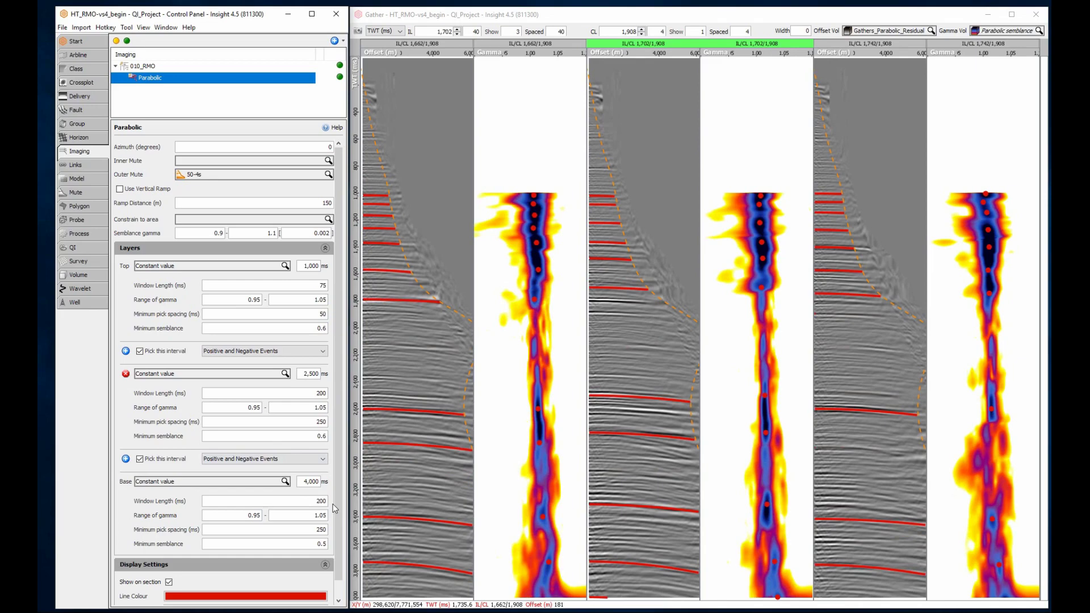
Step: Advance the gathers in 40-inline steps from inline 1,702 through 1,742, 1,782 and 1,822 to 1,862
{"action": "left_click", "coordinate": [458, 28]}
{"action": "left_click", "coordinate": [457, 28]}
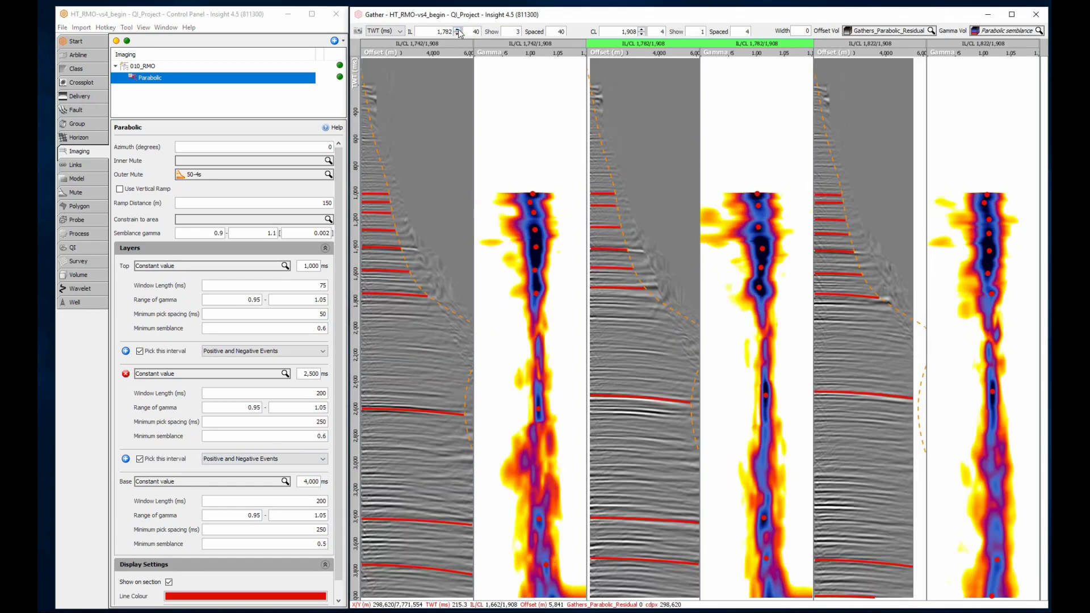
{"action": "left_click", "coordinate": [458, 29]}
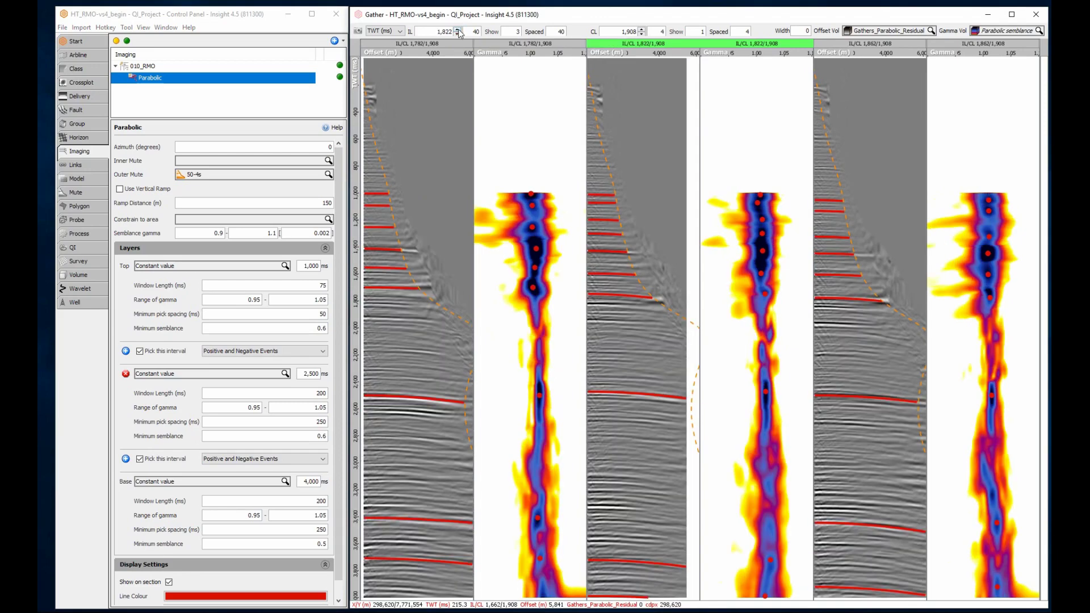
{"action": "left_click", "coordinate": [458, 30]}
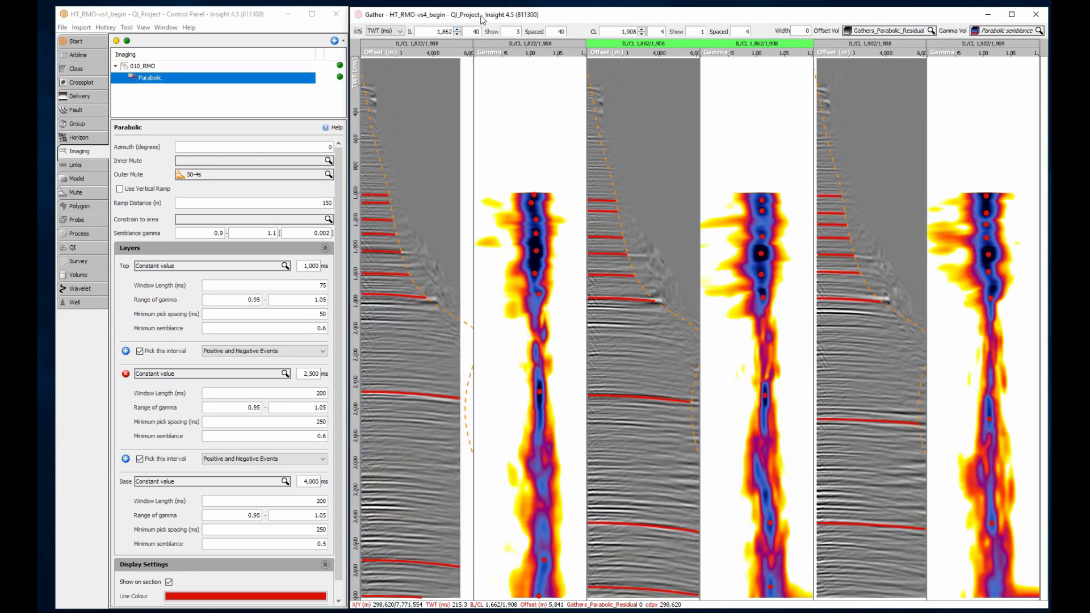